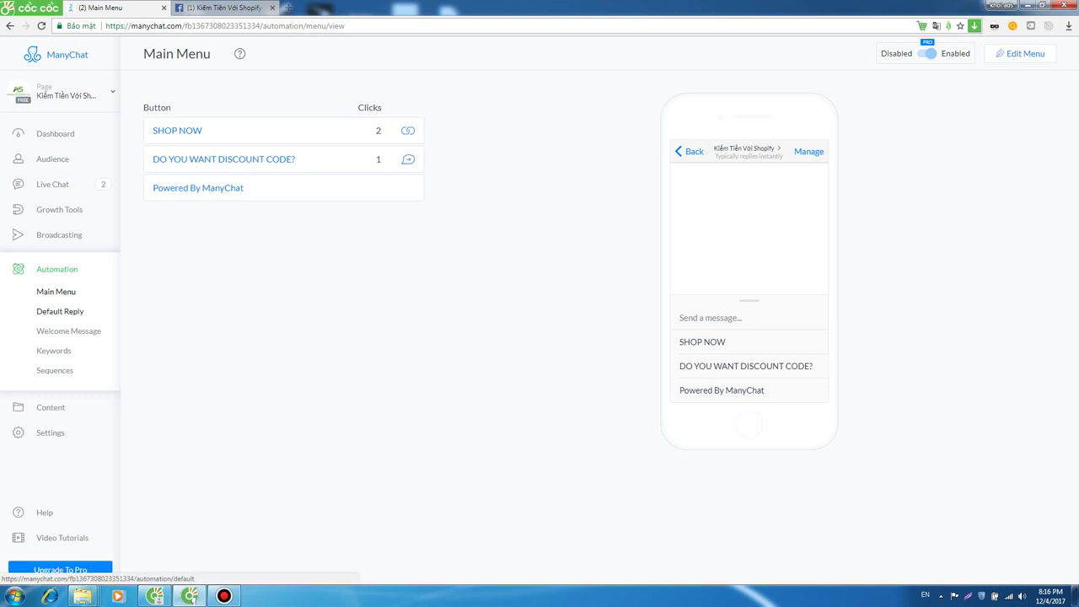
# Open the Default Reply automation and switch it to Disabled.
pyautogui.click(60, 311)
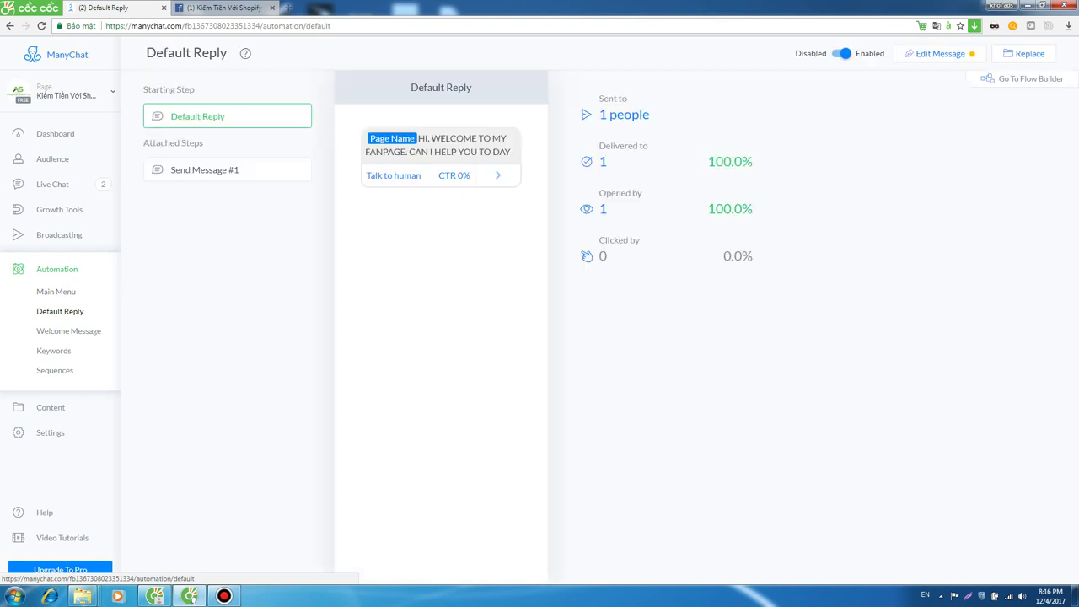
pyautogui.click(842, 53)
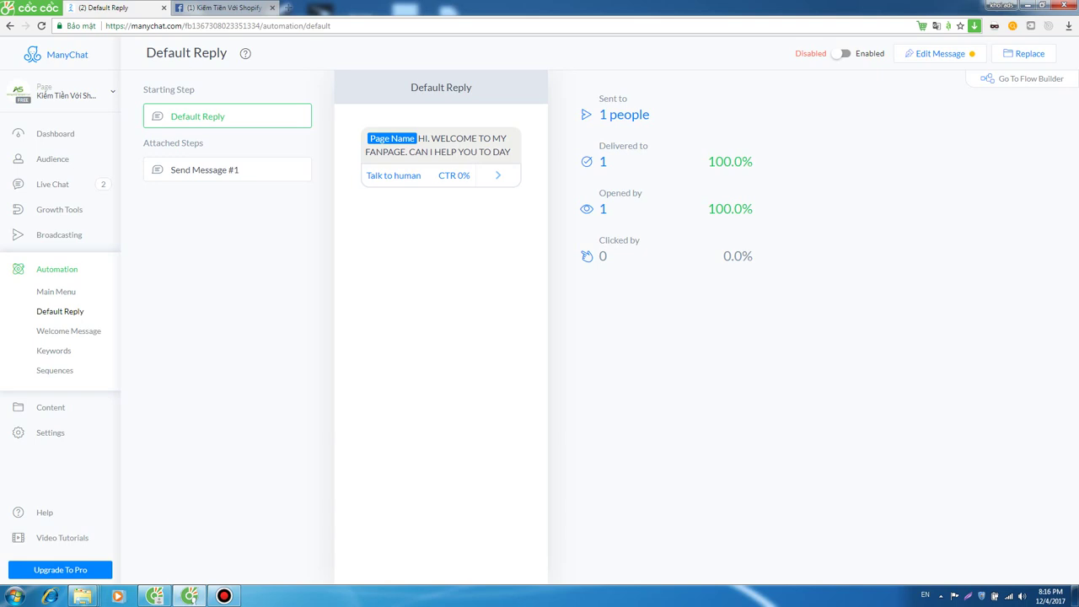
pyautogui.click(245, 53)
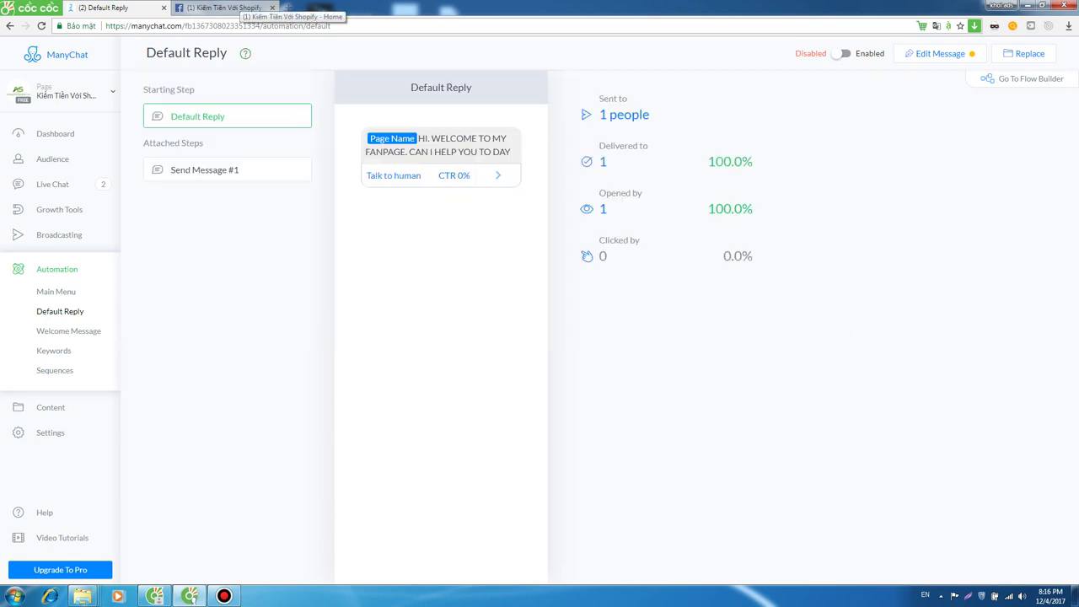
# Check the Facebook page, then bring up the Default Reply help explanation and video.
pyautogui.click(234, 8)
pyautogui.scroll(2, 622, 527)
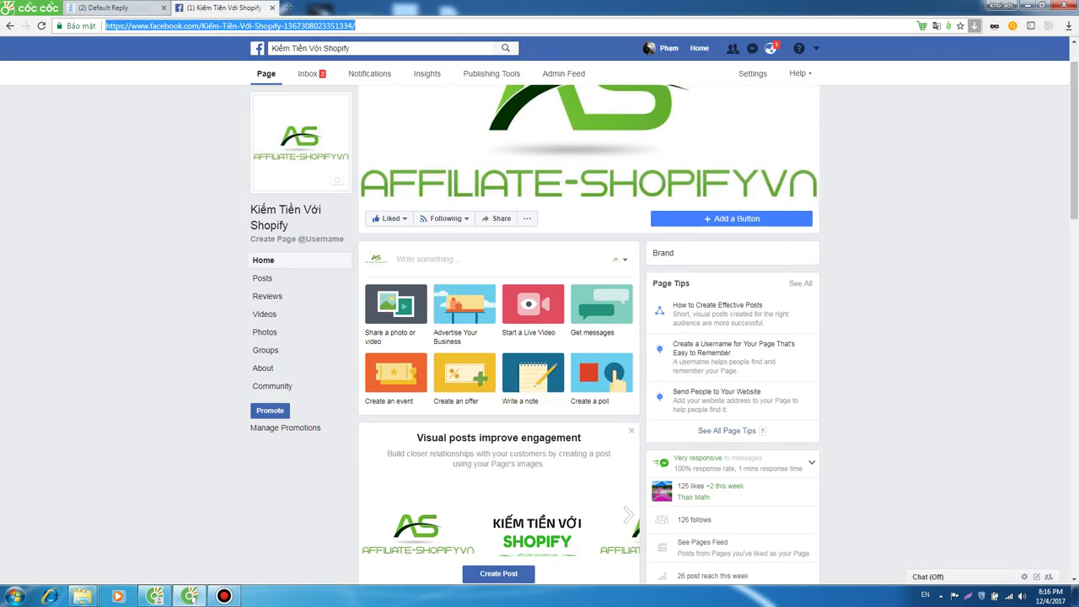
pyautogui.click(133, 7)
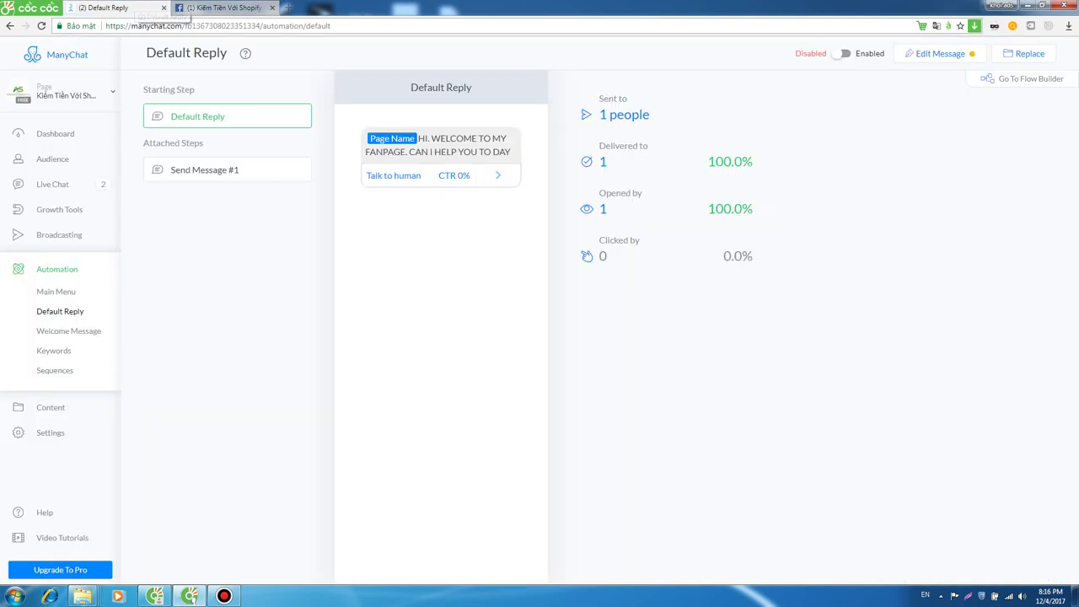
pyautogui.click(224, 8)
pyautogui.click(114, 7)
pyautogui.click(223, 7)
pyautogui.click(114, 8)
pyautogui.click(246, 53)
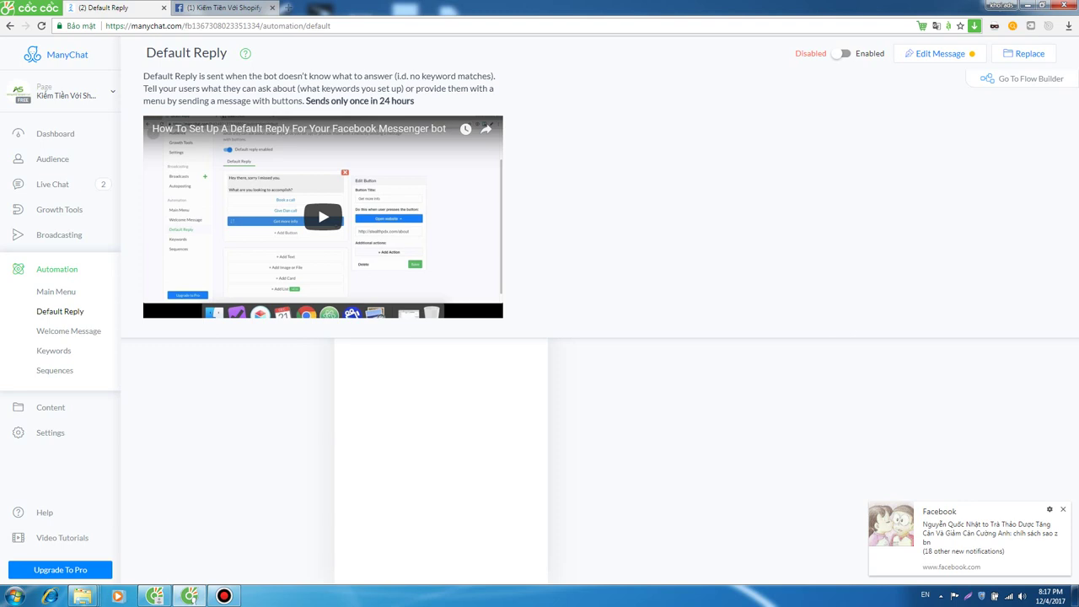
# Highlight the 'Sends only once in 24 hours' help note, then clear the selection.
pyautogui.moveTo(415, 101); pyautogui.dragTo(416, 100)
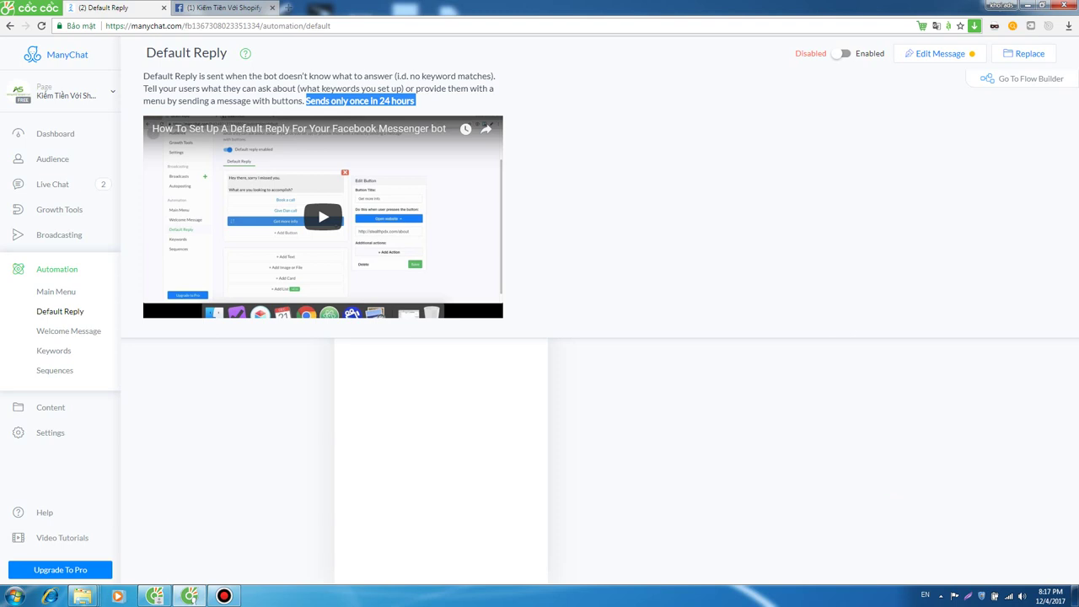
pyautogui.moveTo(415, 101); pyautogui.dragTo(305, 100)
pyautogui.click(306, 100)
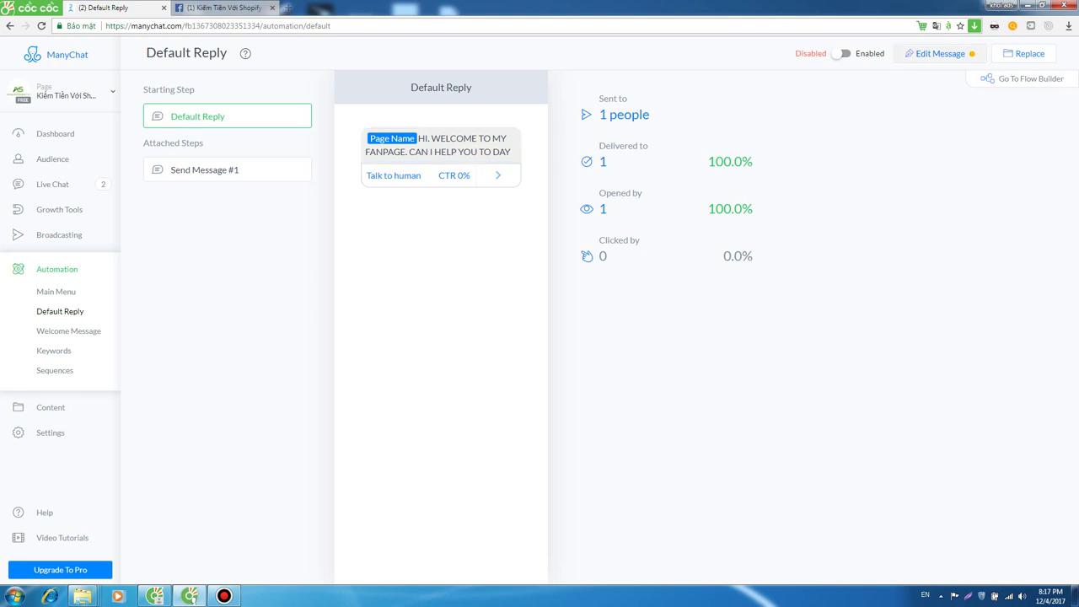
# Open the Default Reply welcome message in the editor and select its greeting text.
pyautogui.click(935, 53)
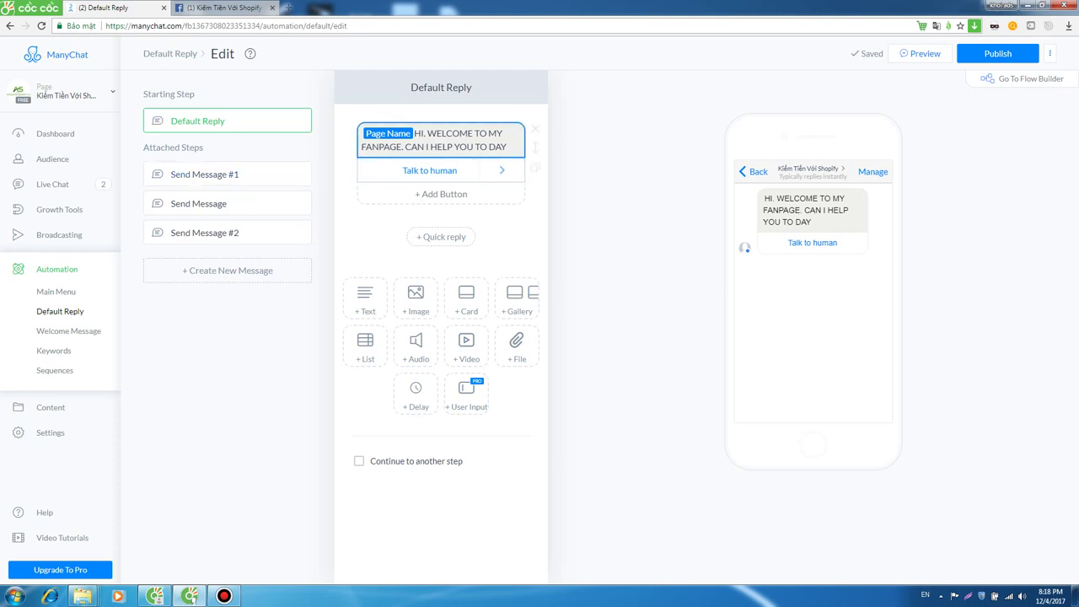
pyautogui.doubleClick(449, 133)
pyautogui.click(441, 133)
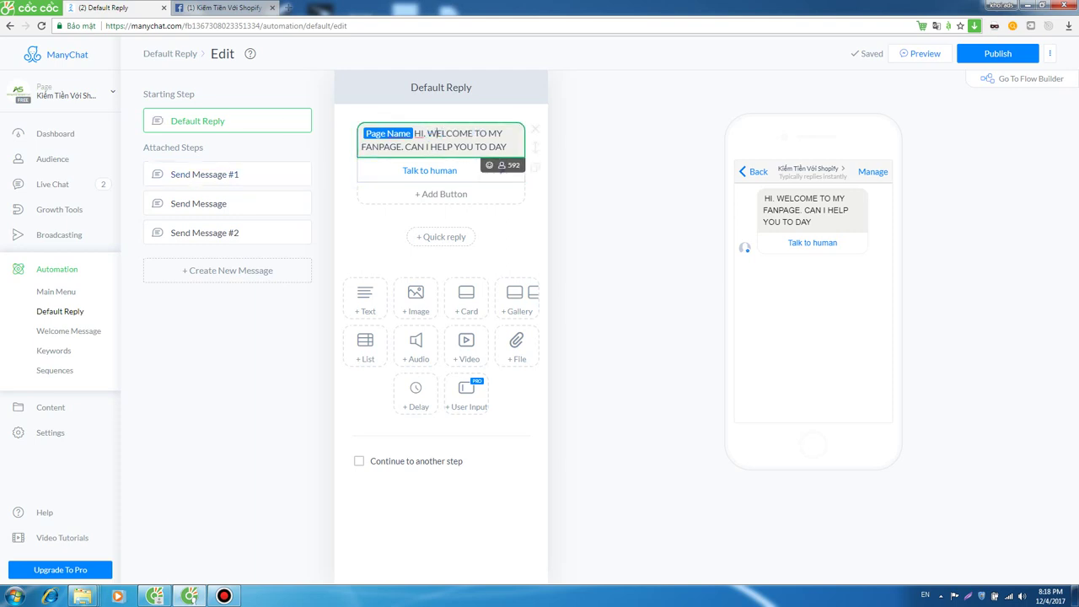
pyautogui.tripleClick(429, 133)
pyautogui.click(454, 147)
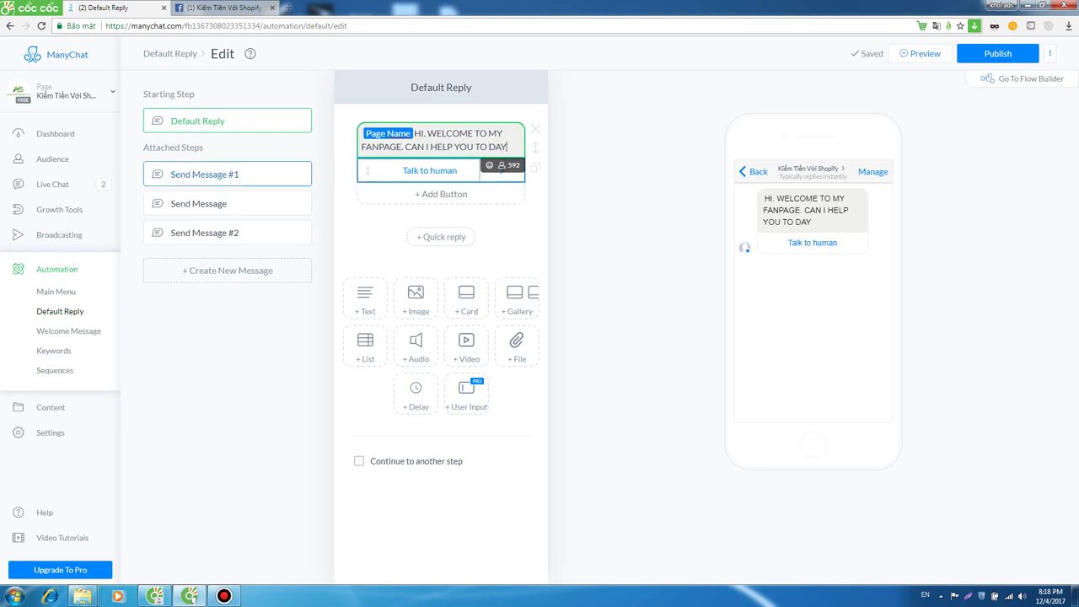
# Follow the Talk to human button to Send Message #1 and select its coupon question.
pyautogui.click(430, 170)
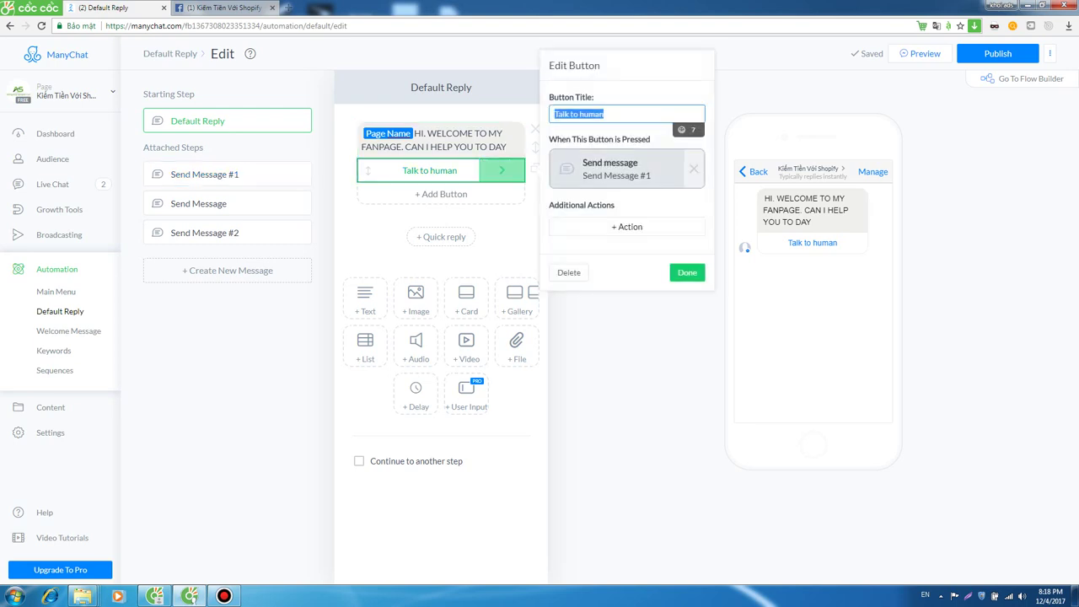
pyautogui.click(503, 171)
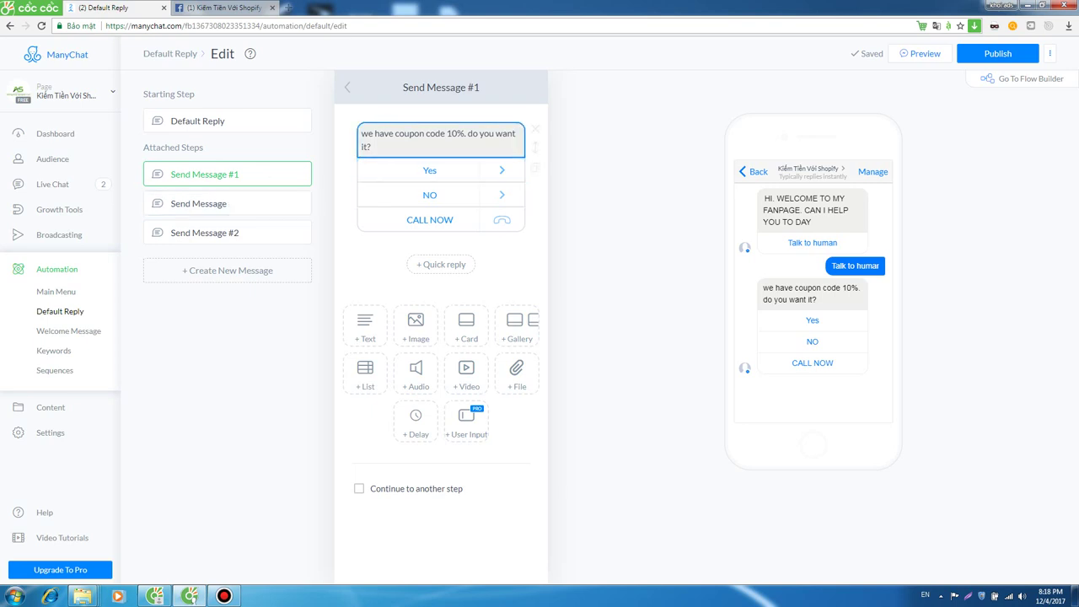
pyautogui.click(438, 140)
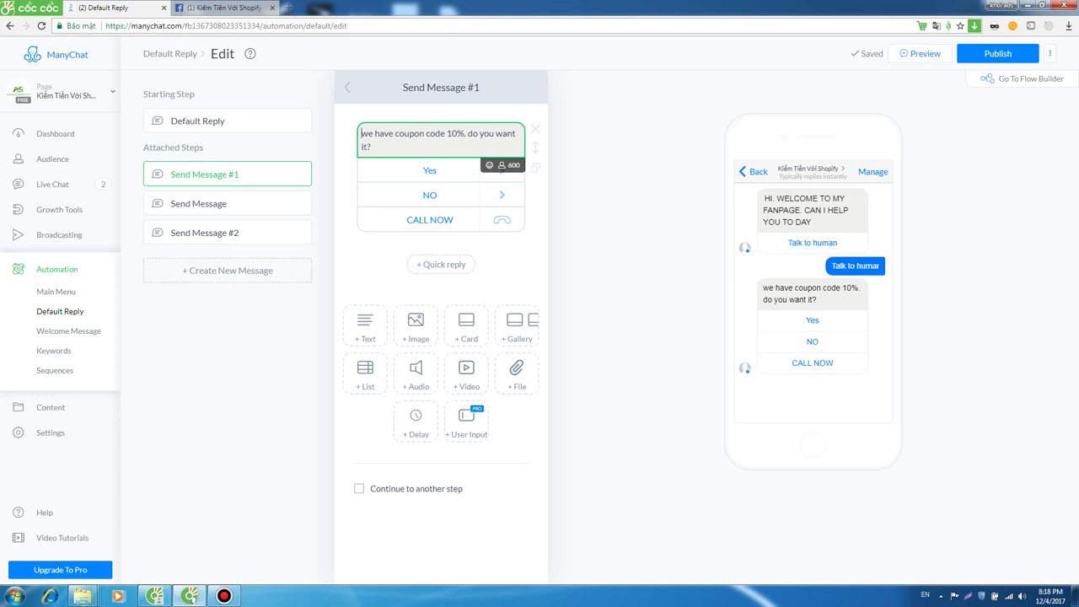
pyautogui.hotkey('ctrl', 'a')
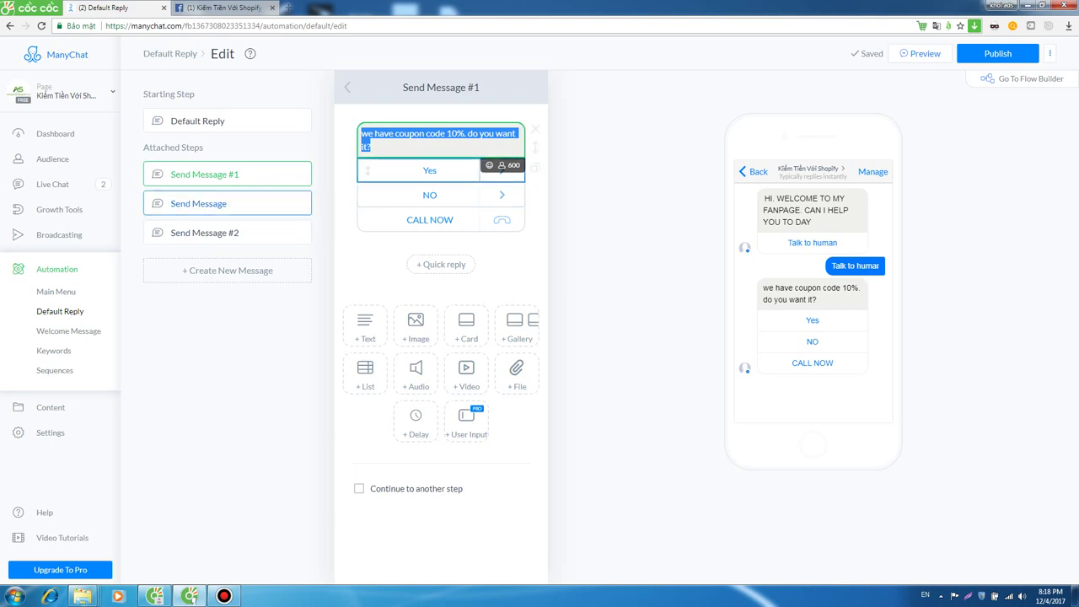
# Review the Yes, NO and CALL NOW button actions, then delete Send Message #1.
pyautogui.click(430, 170)
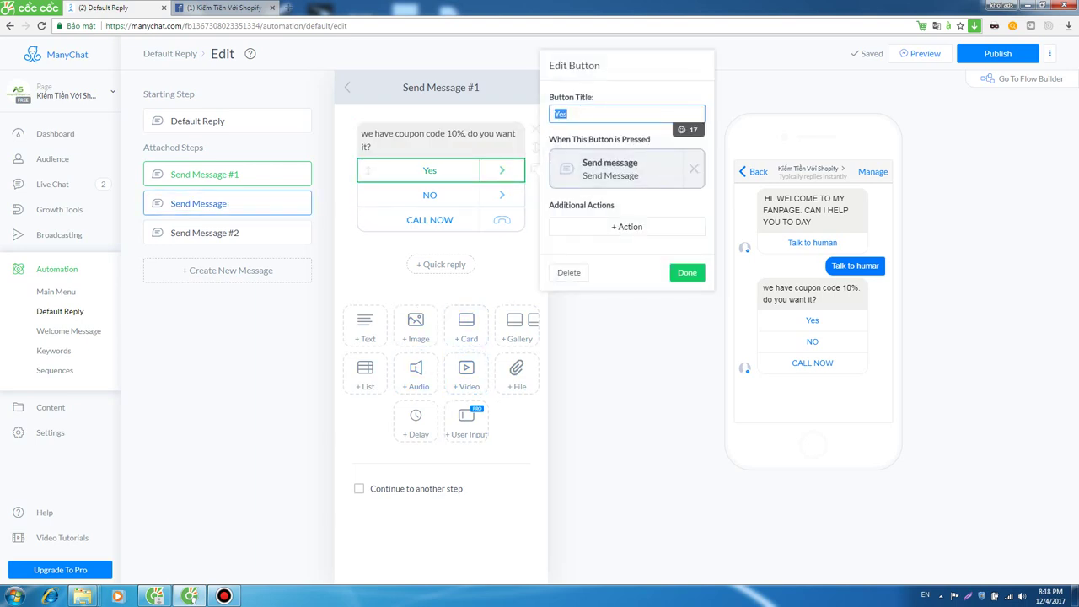
pyautogui.click(430, 195)
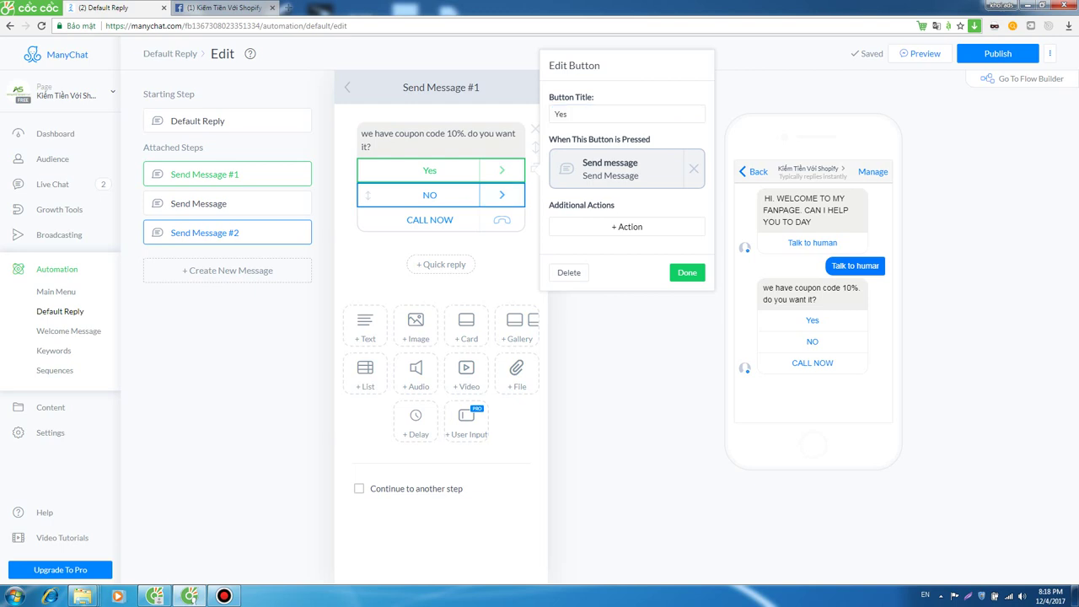
pyautogui.click(430, 219)
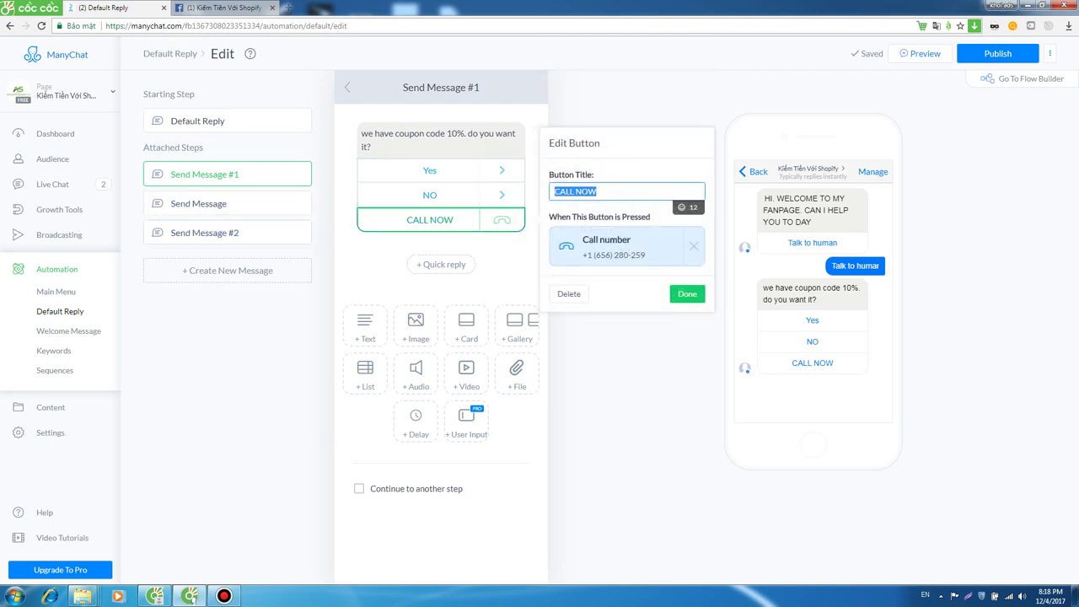
pyautogui.click(430, 170)
pyautogui.click(430, 195)
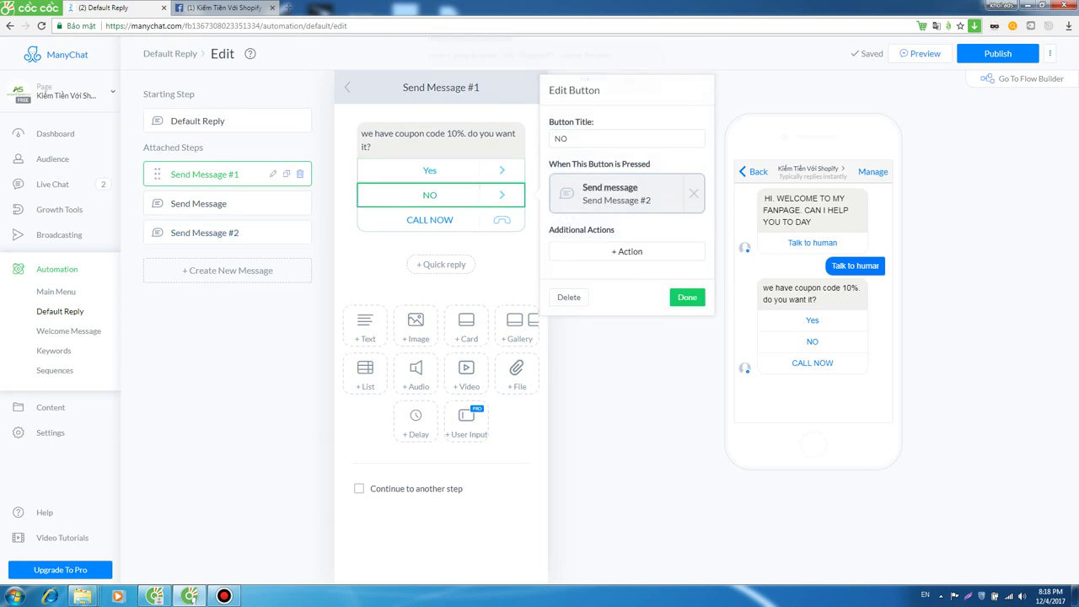
pyautogui.click(299, 174)
# Delete the Send Message #1, Send Message and Send Message #2 steps.
pyautogui.click(583, 89)
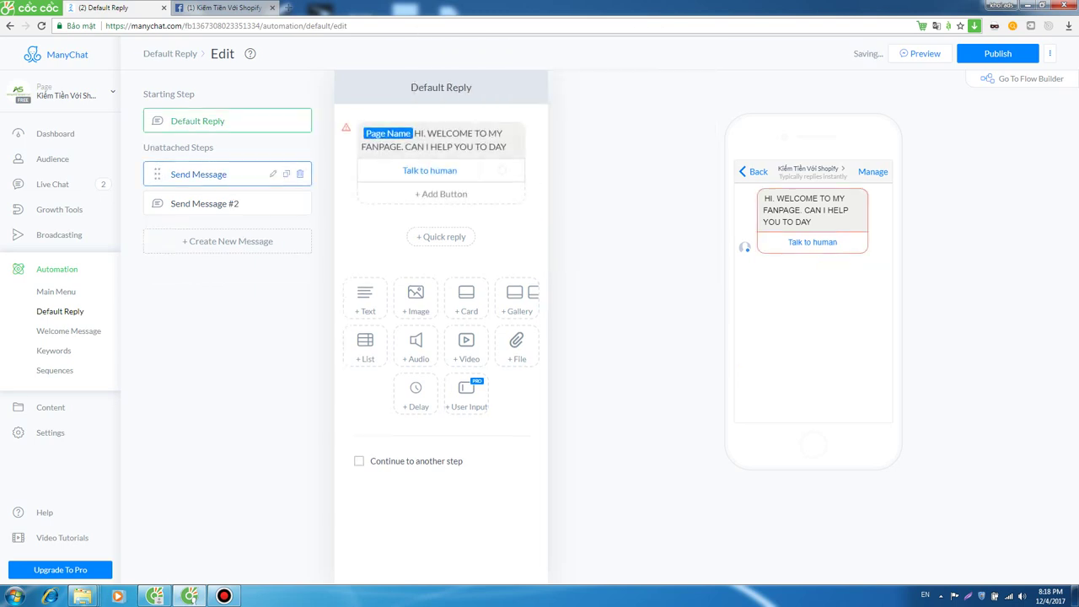
pyautogui.click(299, 174)
pyautogui.click(583, 89)
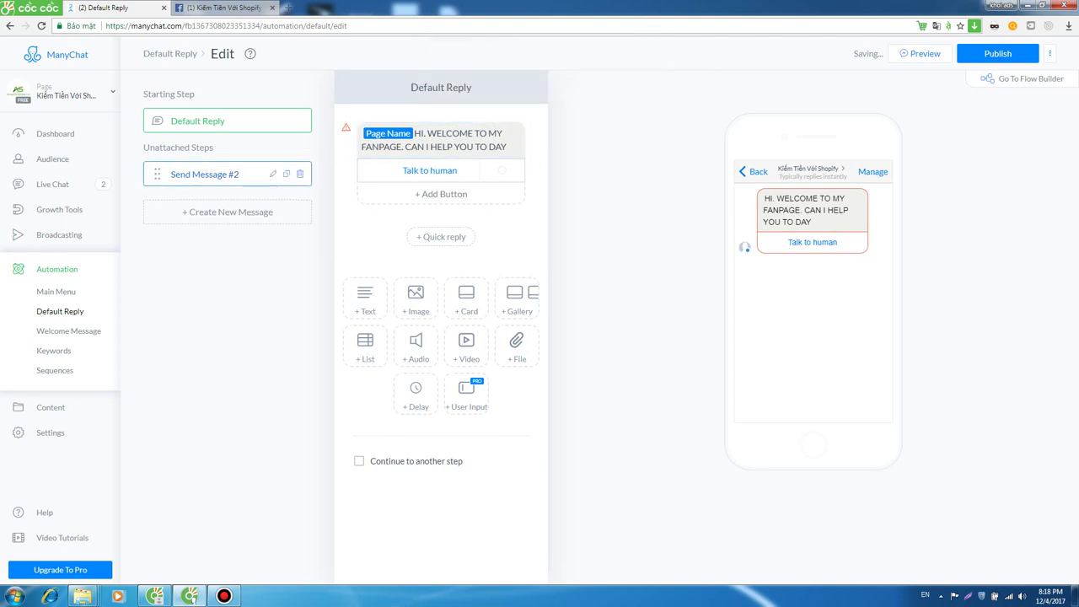
pyautogui.click(300, 173)
pyautogui.click(581, 90)
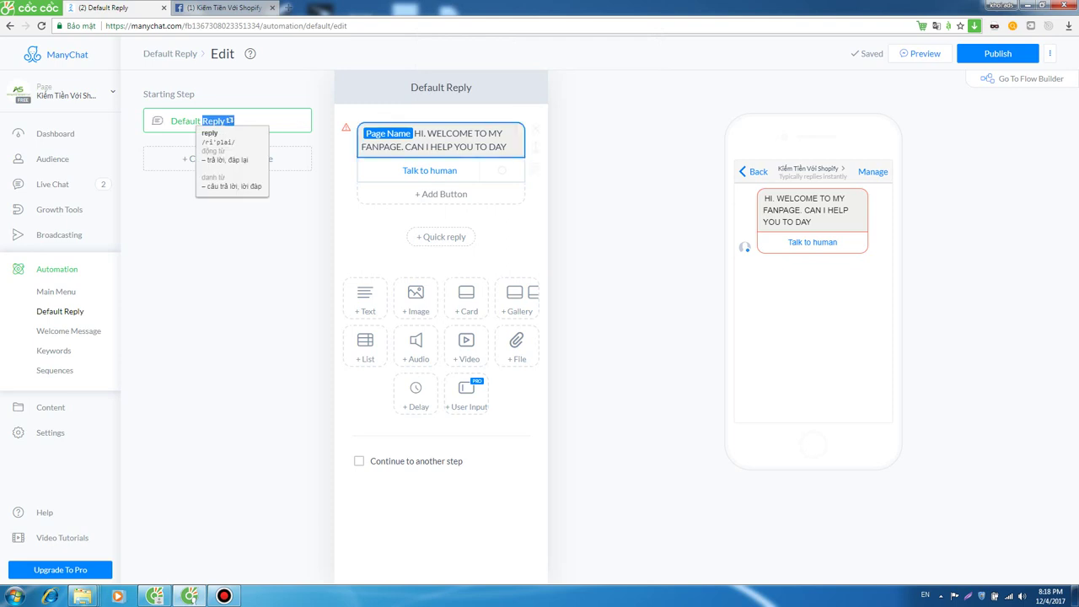
# Edit the greeting to 'HI MY FRIEND. WELCOME TO MY FANPAGE. CAN I HELP YOU TO DAY!'.
pyautogui.click(455, 147)
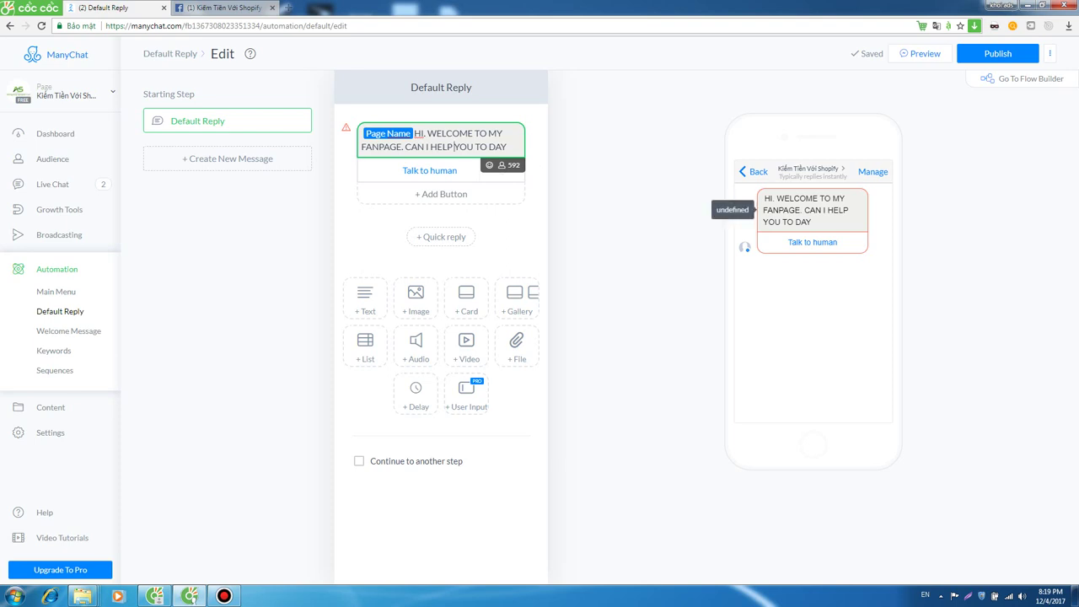
pyautogui.tripleClick(805, 210)
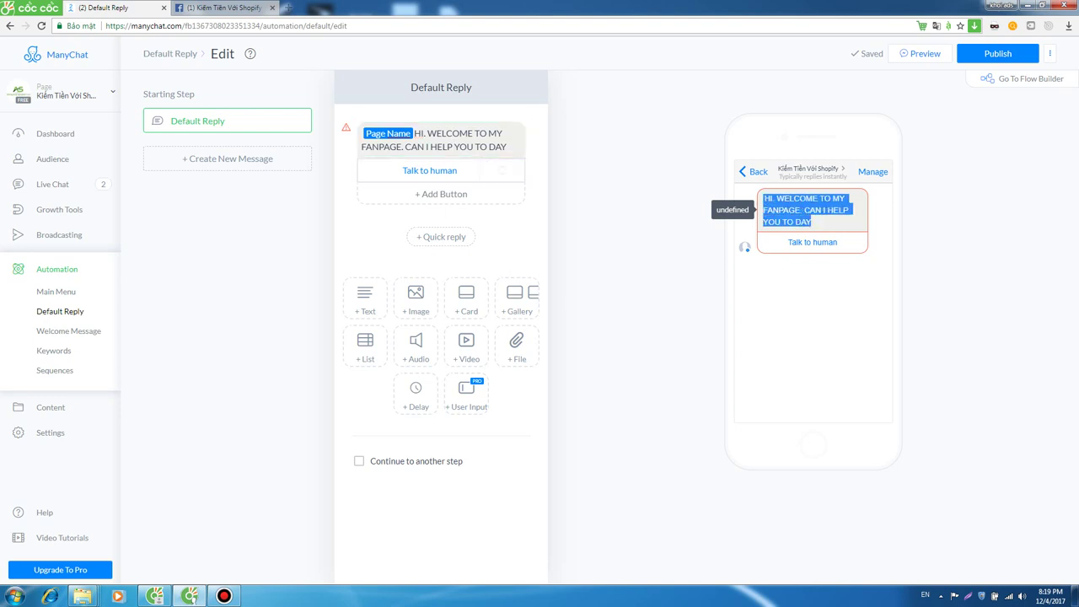
pyautogui.click(805, 209)
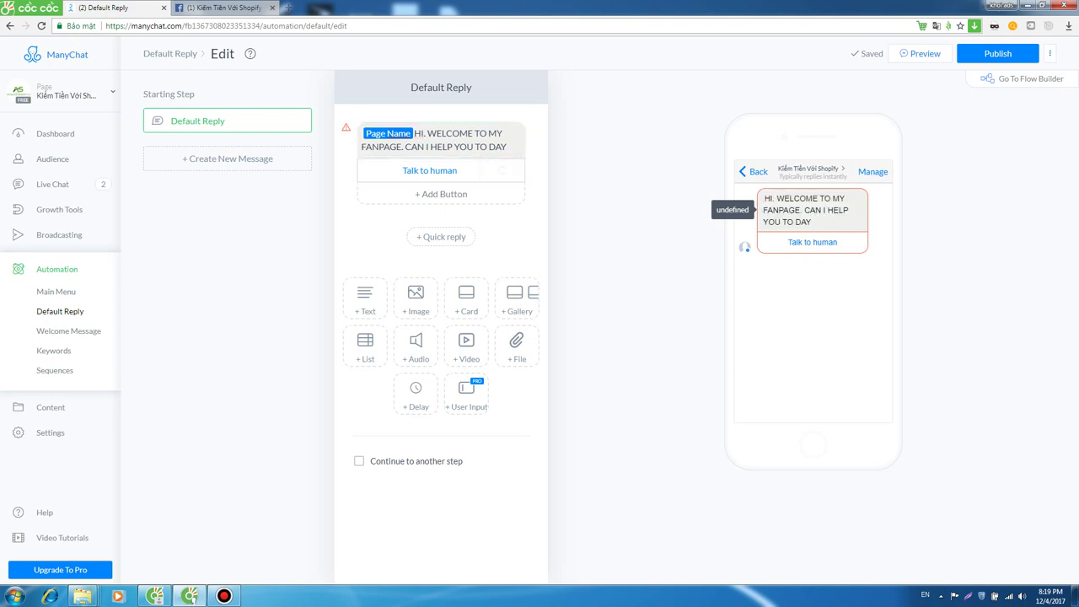
pyautogui.moveTo(764, 198); pyautogui.dragTo(811, 222)
pyautogui.click(805, 210)
pyautogui.tripleClick(805, 210)
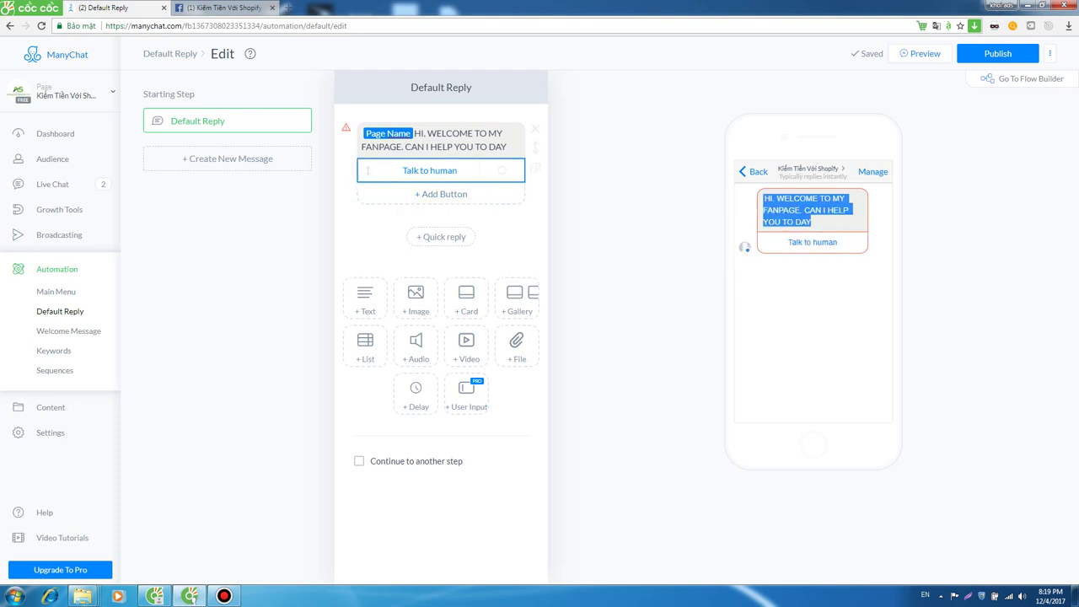
pyautogui.click(426, 146)
pyautogui.moveTo(413, 134); pyautogui.dragTo(417, 133)
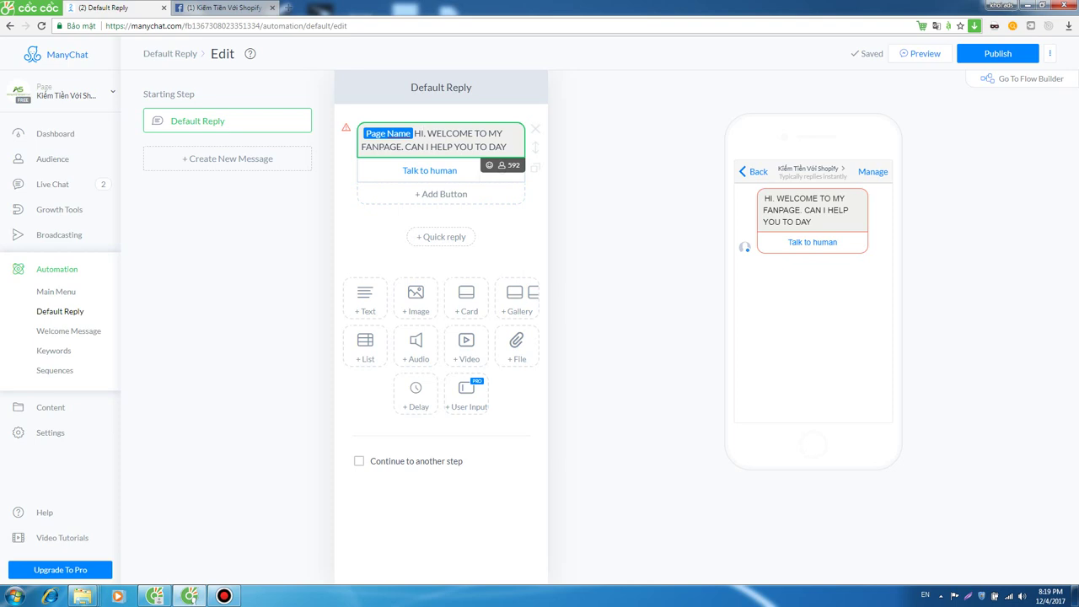
pyautogui.press('BackSpace')
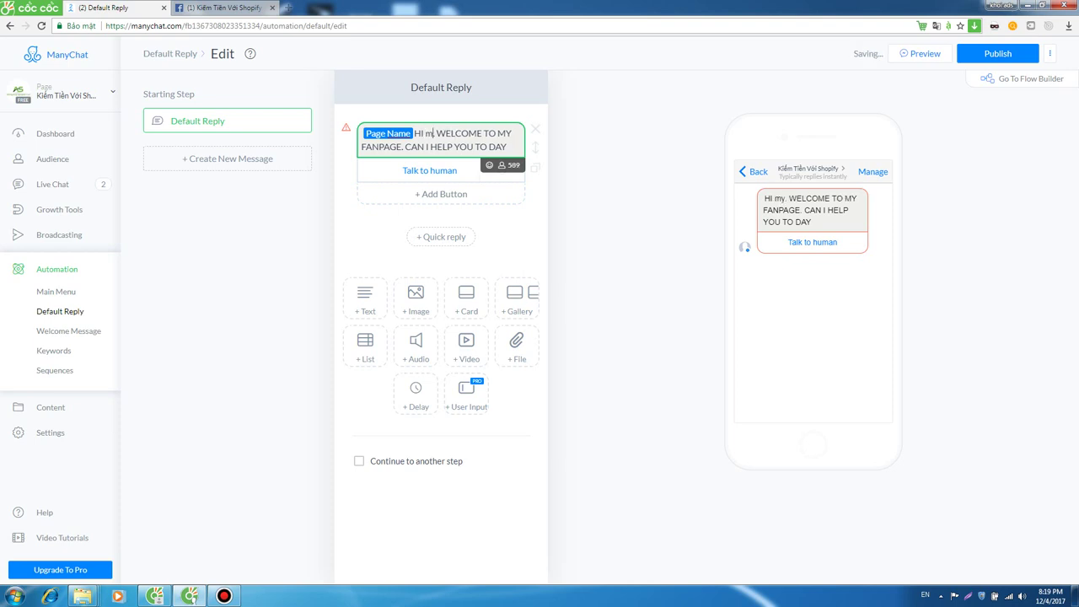
pyautogui.write('MY FRIEND.')
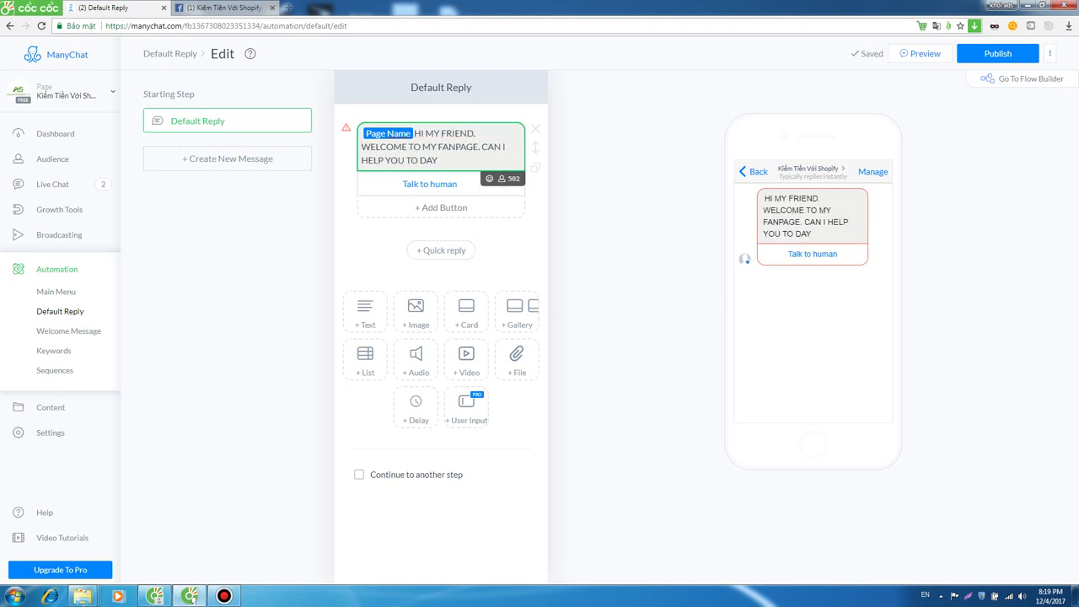
pyautogui.write('!')
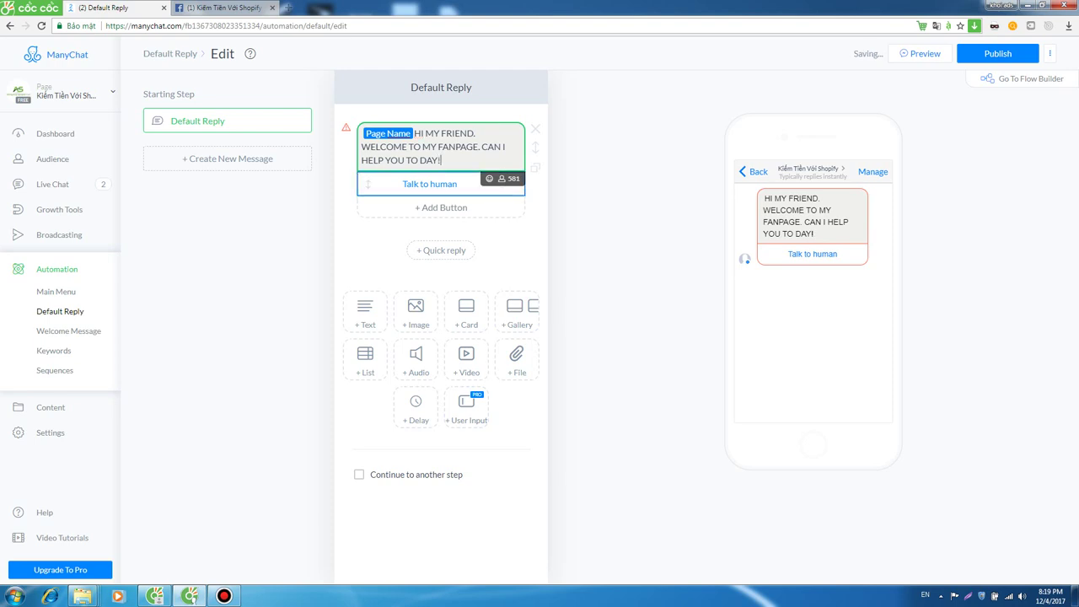
# Set the Talk to human button to Send message and open the new empty step.
pyautogui.click(430, 184)
pyautogui.click(605, 101)
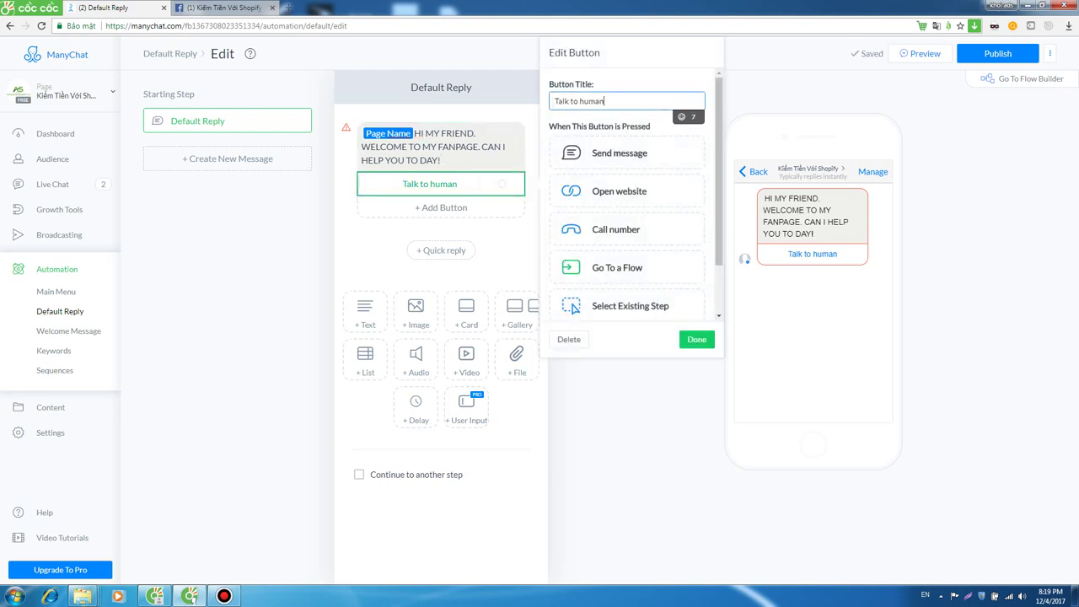
pyautogui.tripleClick(590, 102)
pyautogui.moveTo(605, 101); pyautogui.dragTo(554, 101)
pyautogui.click(683, 340)
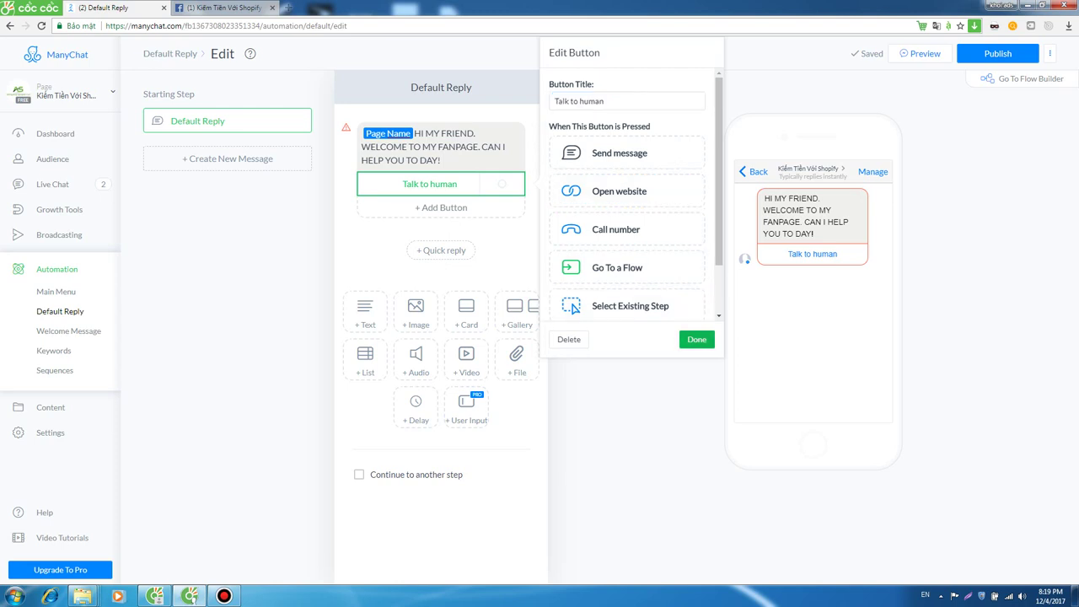
pyautogui.press('Escape')
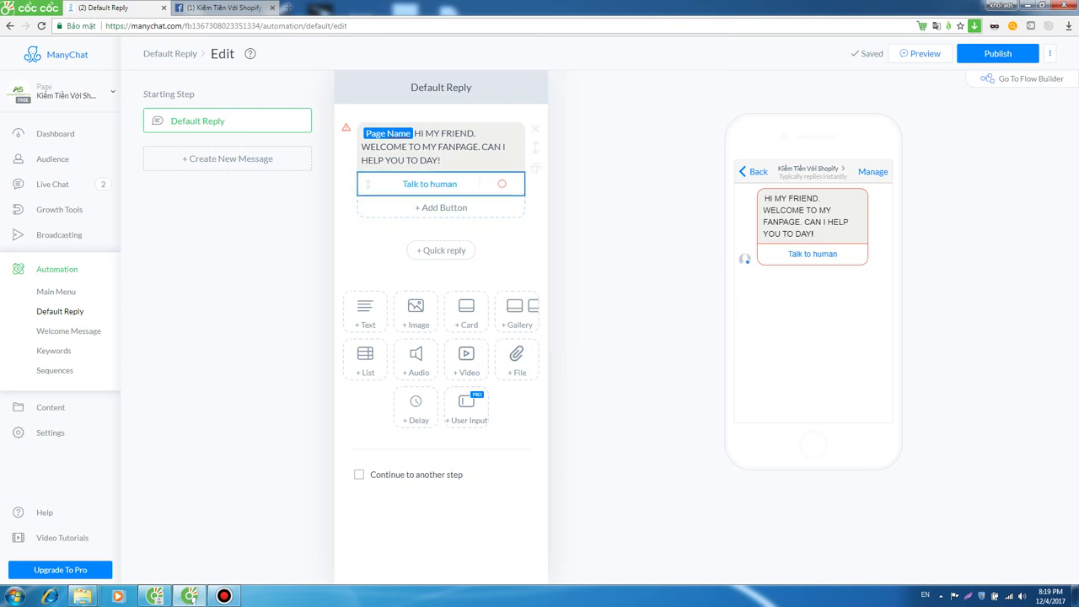
pyautogui.click(430, 184)
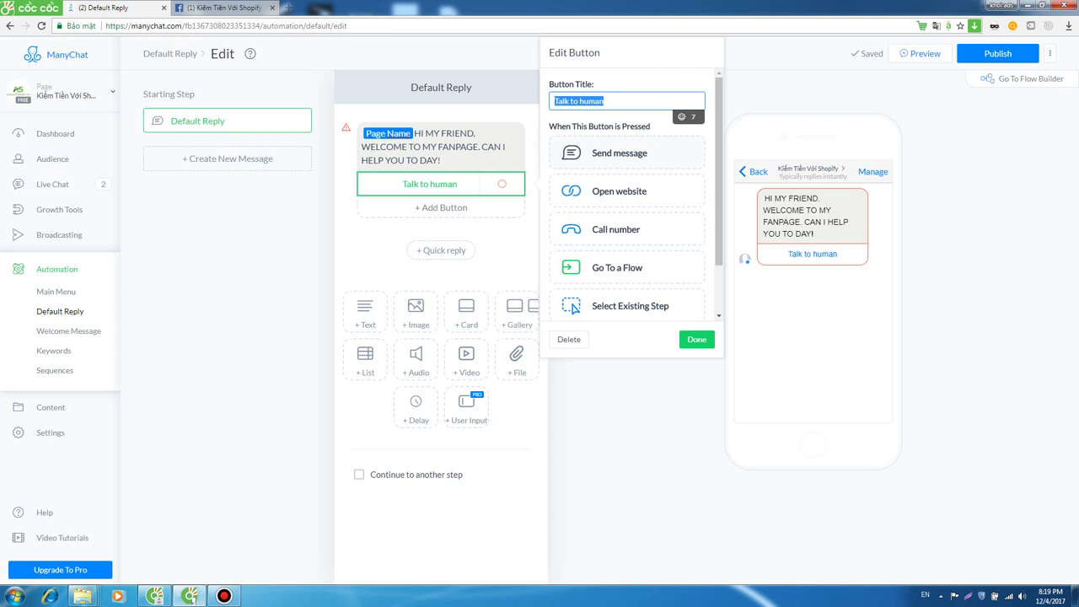
pyautogui.click(619, 152)
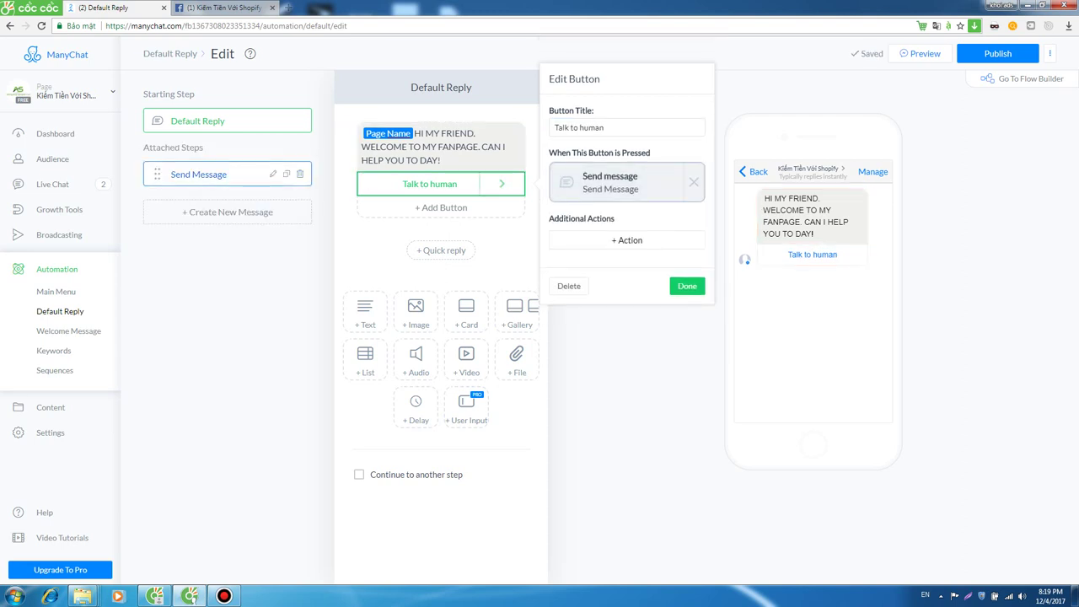
pyautogui.click(610, 182)
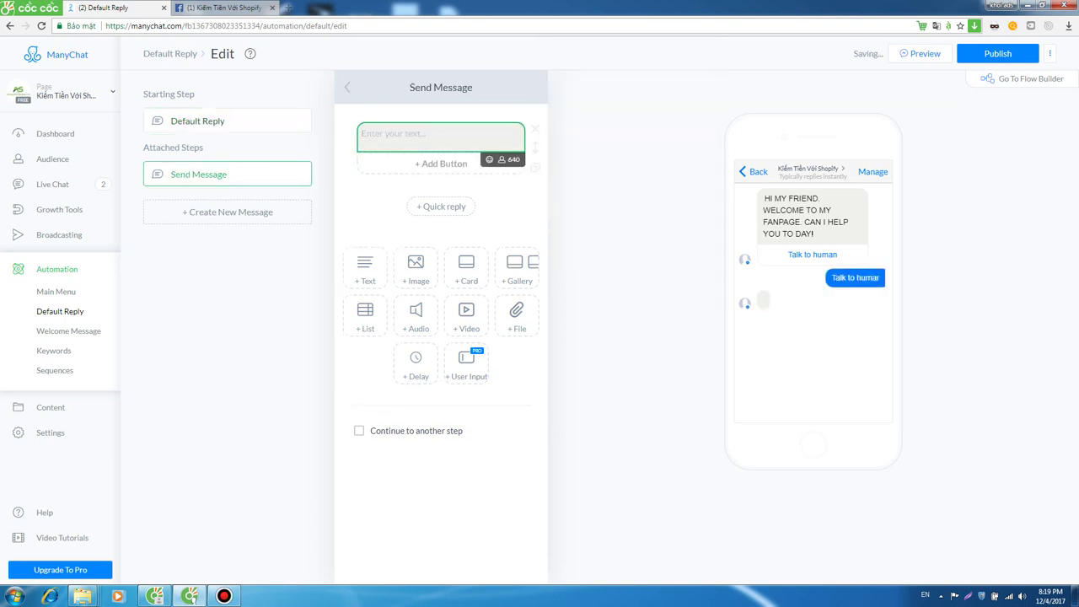
# Write 'ƯE HAVE COUPON CODE SAVE 10%. DO YOU UWANT IT.' with YES, NO and a third button.
pyautogui.write('Ư')
pyautogui.write('E HAVE ')
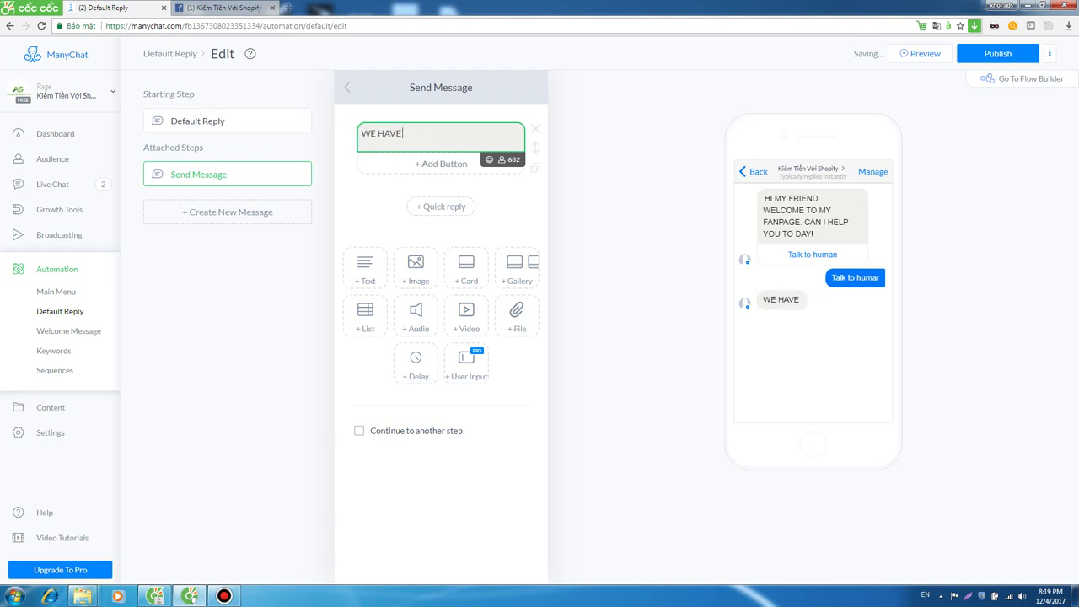
pyautogui.write('COUPON CODE SAVE 10')
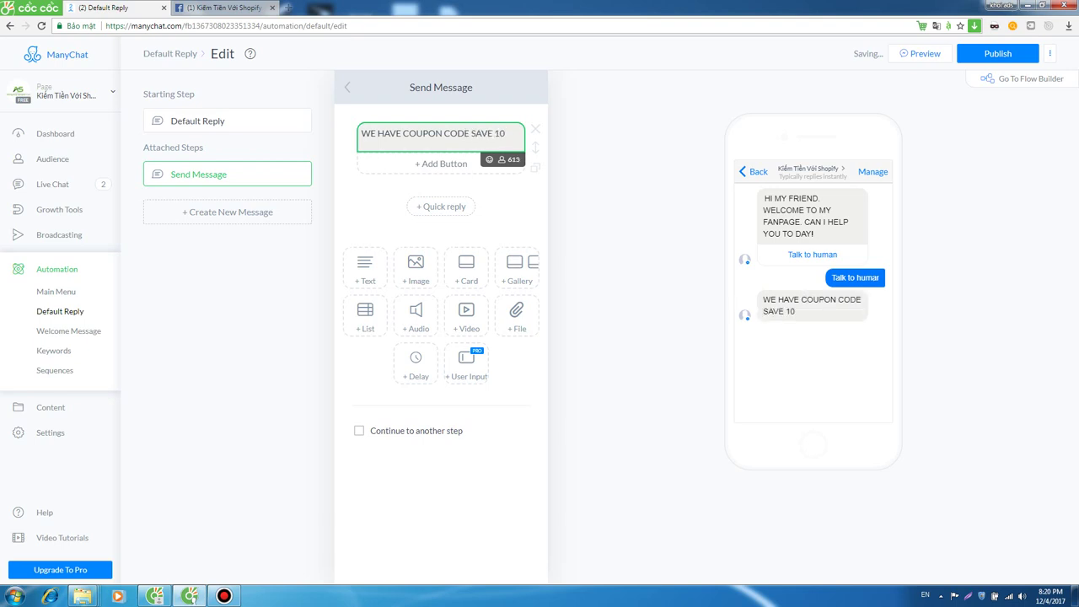
pyautogui.write('%. DO YOU U')
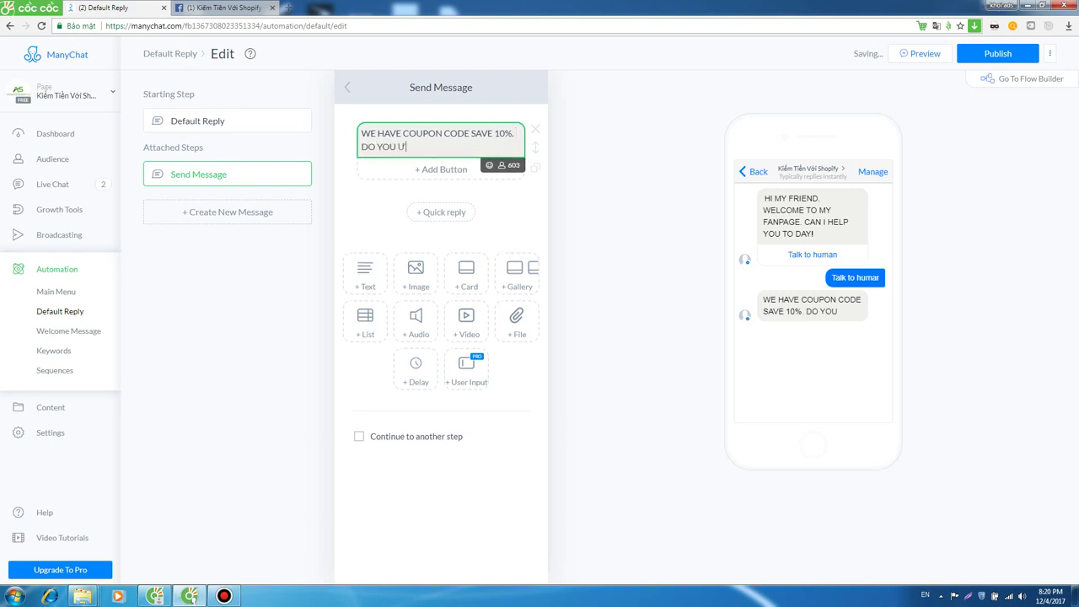
pyautogui.press('BackSpace')
pyautogui.write('WANT')
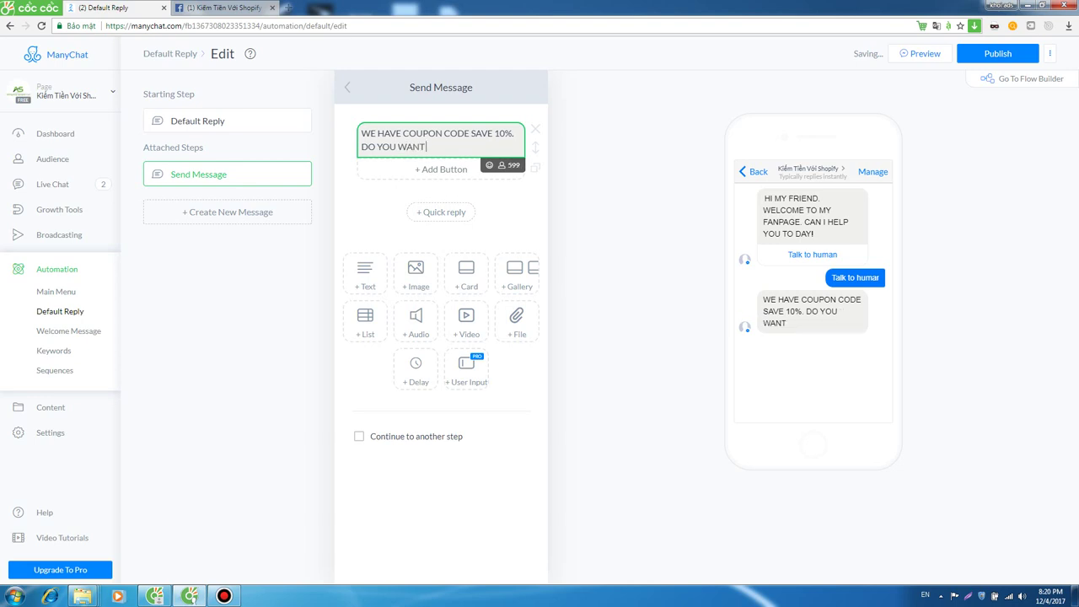
pyautogui.write(' IT.')
pyautogui.click(440, 169)
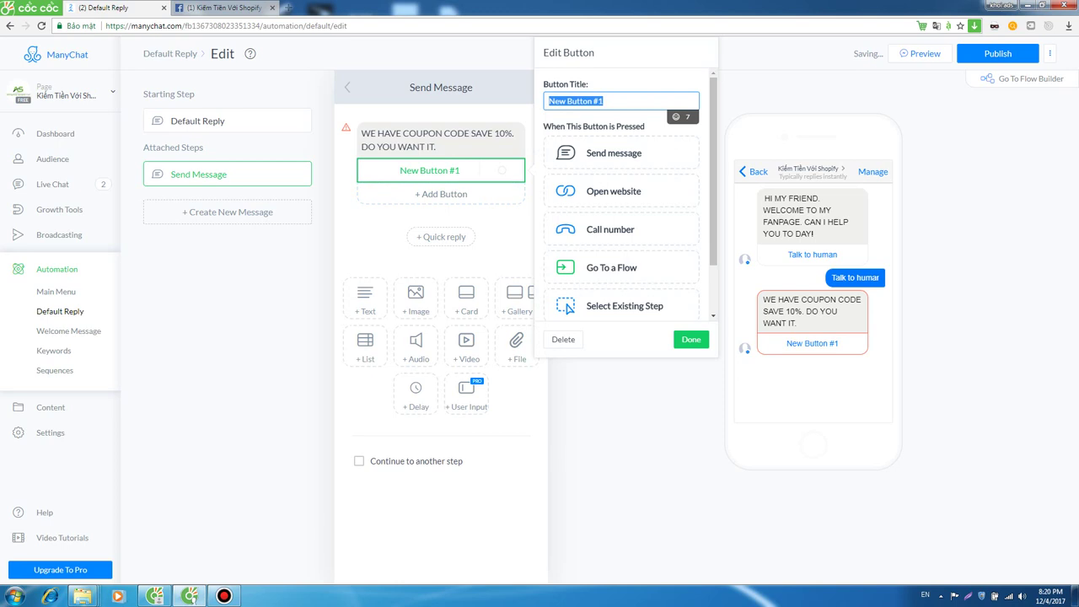
pyautogui.write('YES')
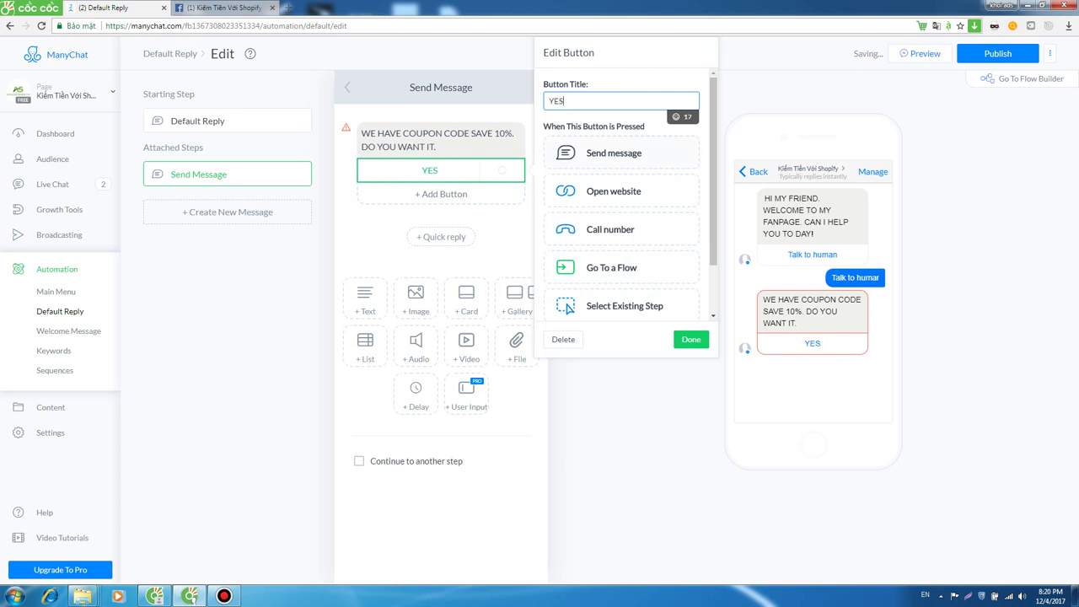
pyautogui.click(440, 194)
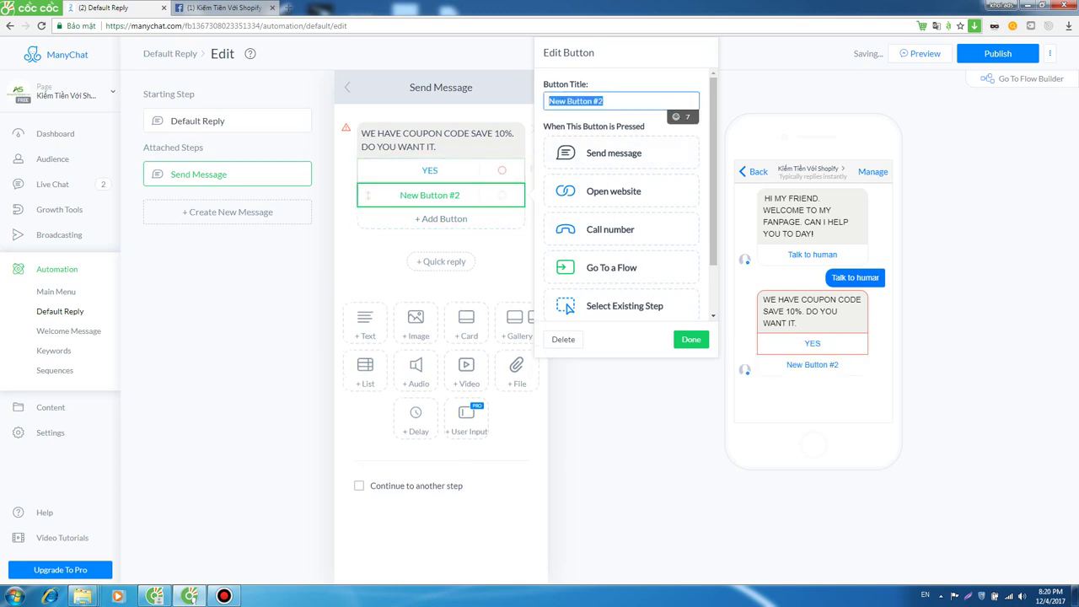
pyautogui.write('NO')
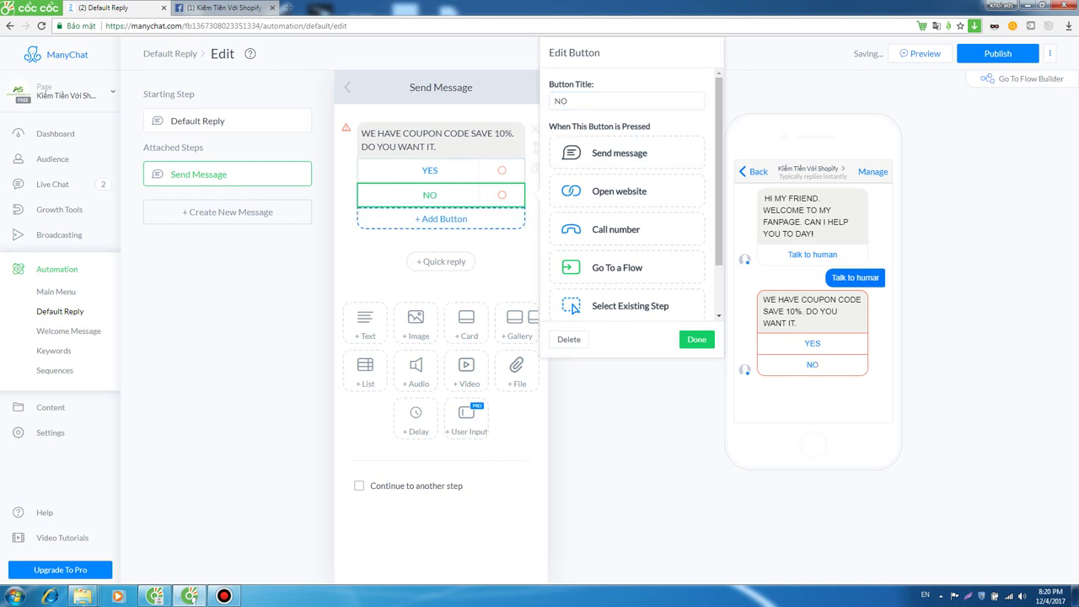
pyautogui.click(440, 219)
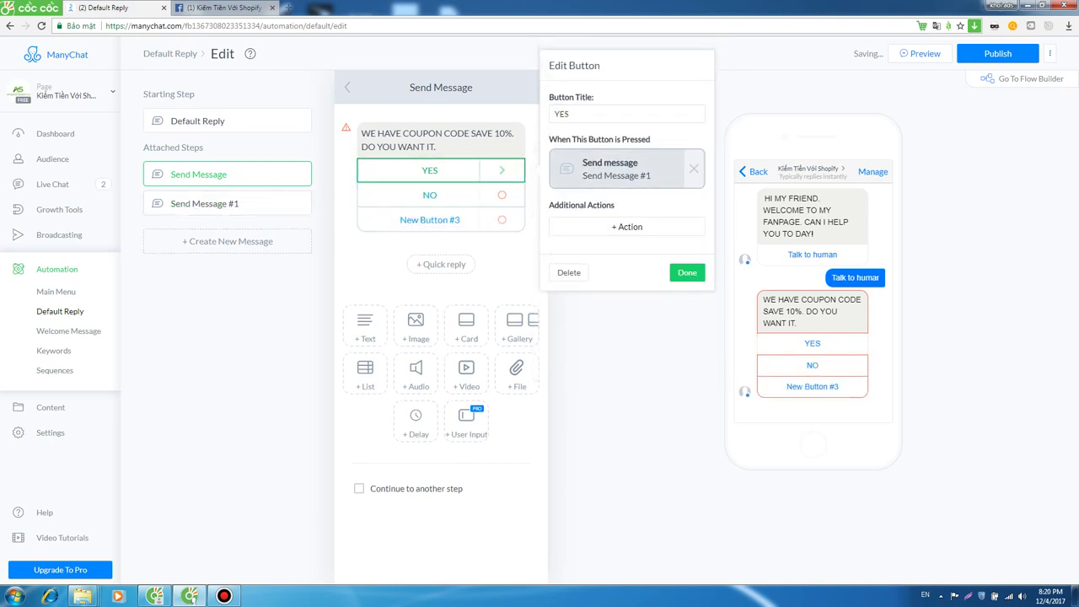
# Make the YES reply, Send Message #1, read YOUR CODE IS "10OFF".
pyautogui.click(619, 168)
pyautogui.click(440, 135)
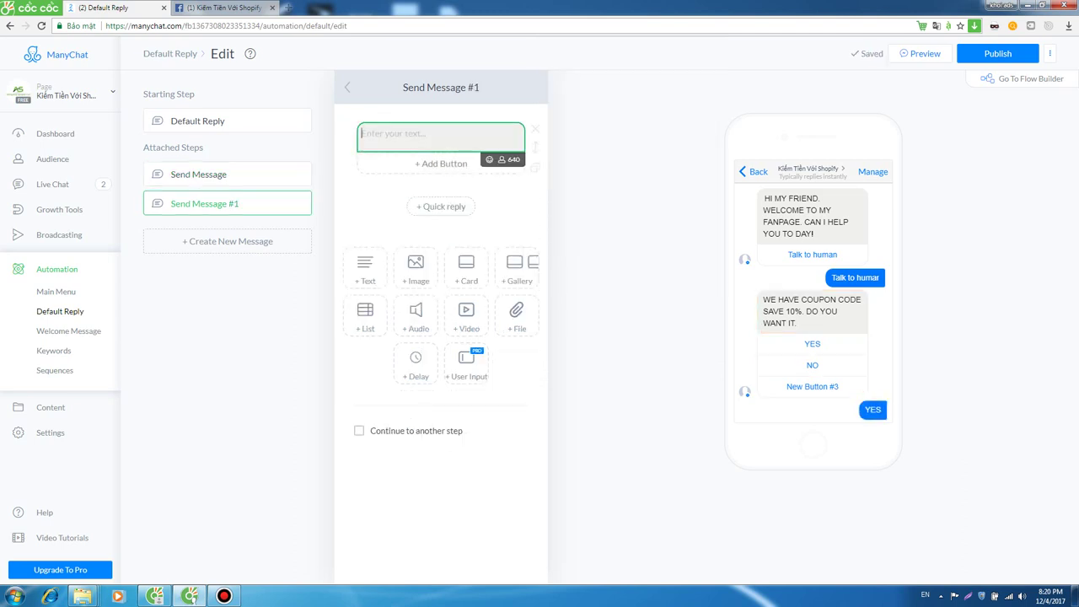
pyautogui.write('Y')
pyautogui.press('BackSpace')
pyautogui.write('YIU')
pyautogui.press('BackSpace')
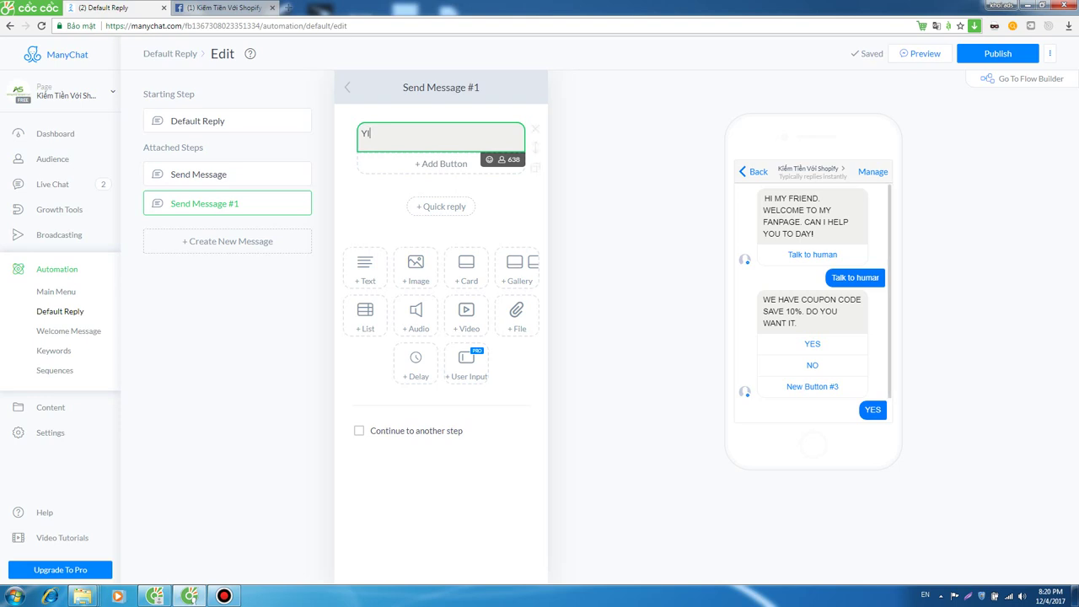
pyautogui.press('BackSpace')
pyautogui.press('BackSpace')
pyautogui.write('YOR')
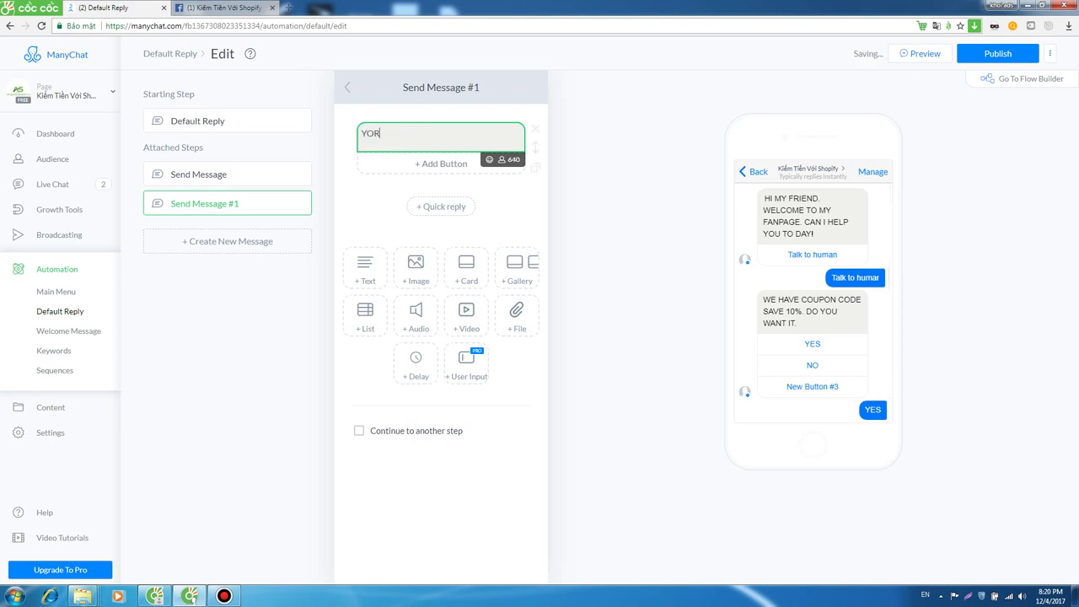
pyautogui.press('BackSpace')
pyautogui.write('UR CODE IS "10OFF')
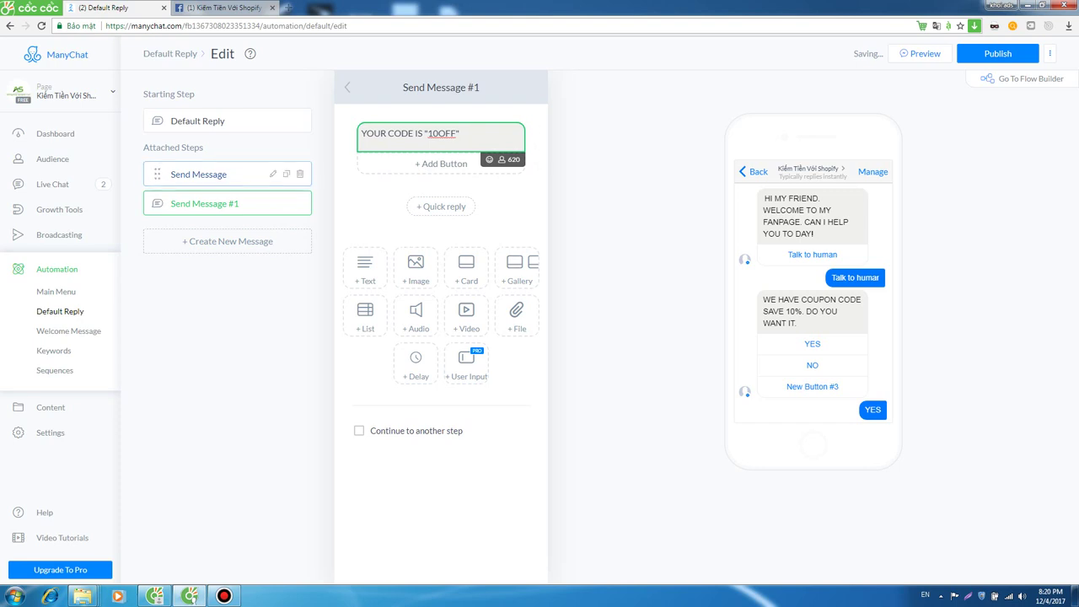
pyautogui.click(198, 174)
pyautogui.click(430, 195)
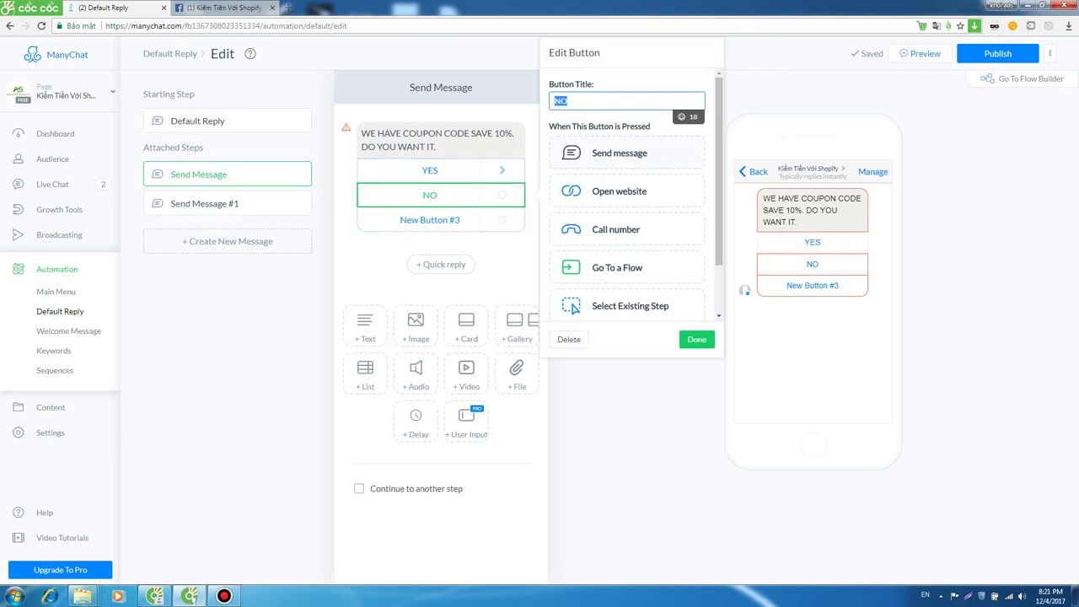
# Make NO send Send Message #2 reading 'SEE YOU NEXT TIME.'.
pyautogui.click(620, 152)
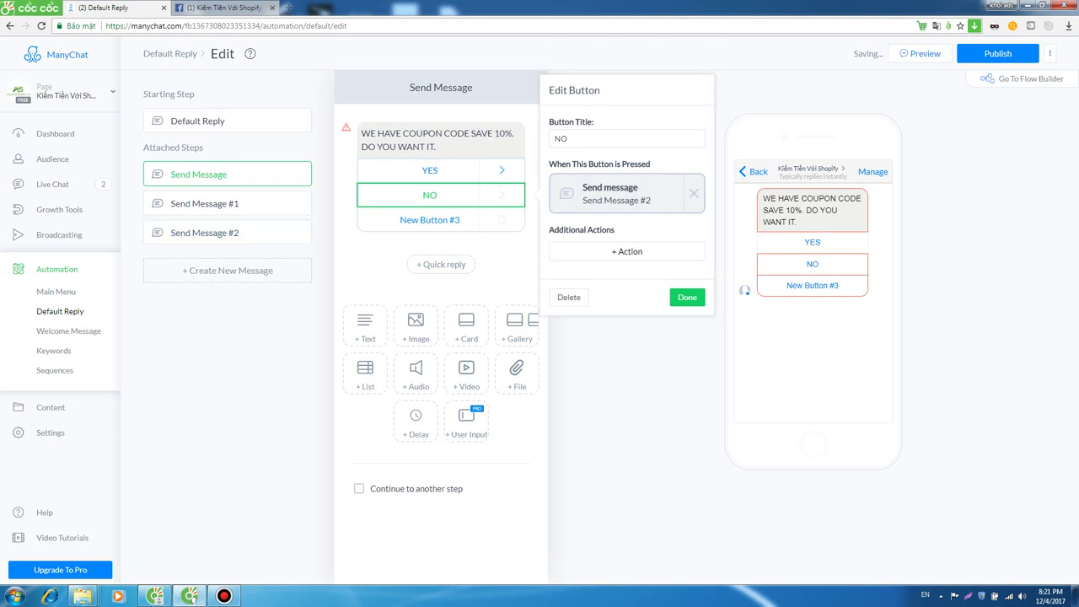
pyautogui.click(610, 194)
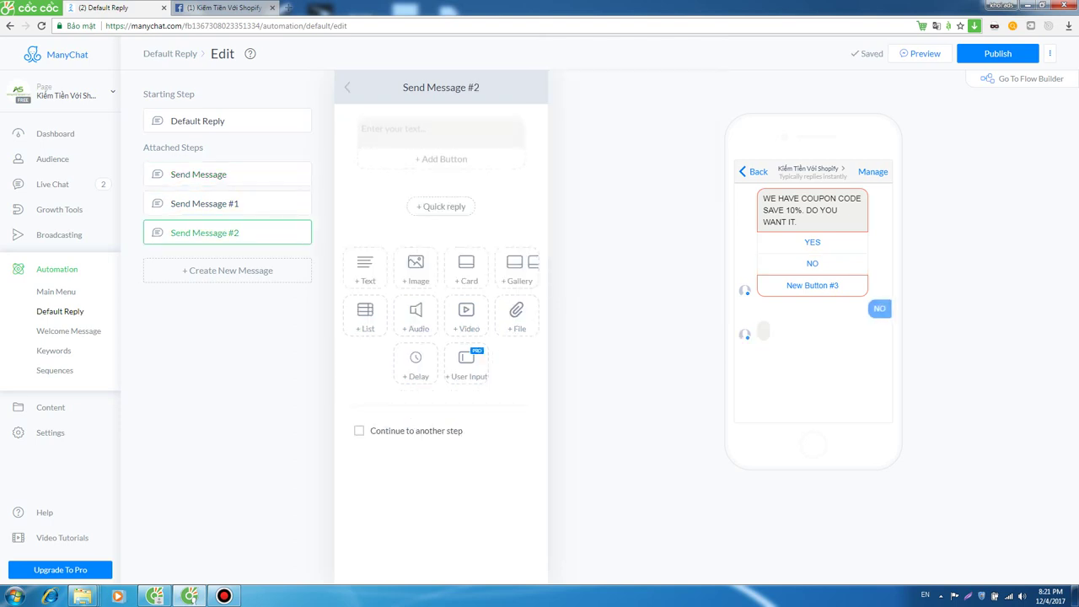
pyautogui.write('THANKS')
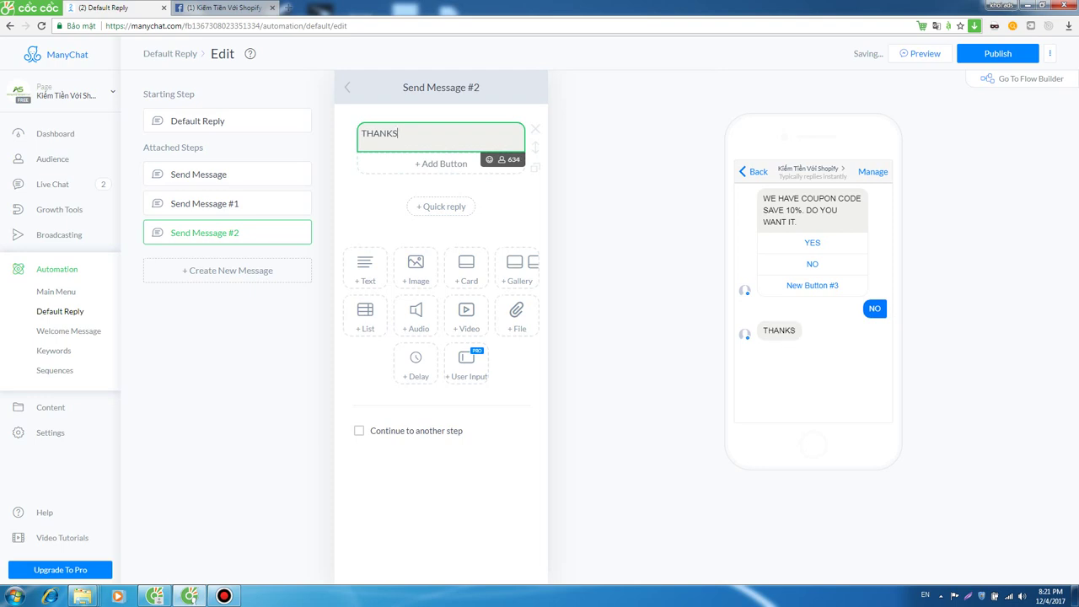
pyautogui.press('BackSpace')
pyautogui.press('BackSpace')
pyautogui.press('BackSpace')
pyautogui.press('BackSpace')
pyautogui.press('BackSpace')
pyautogui.press('BackSpace')
pyautogui.write('SẼ')
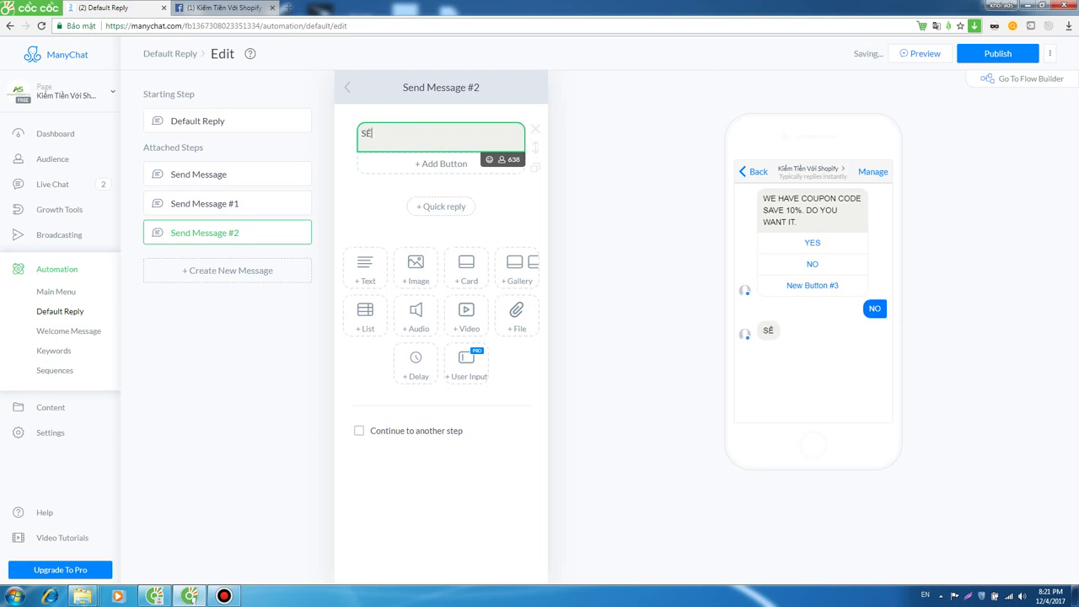
pyautogui.write('E YOU NEXT TIME.')
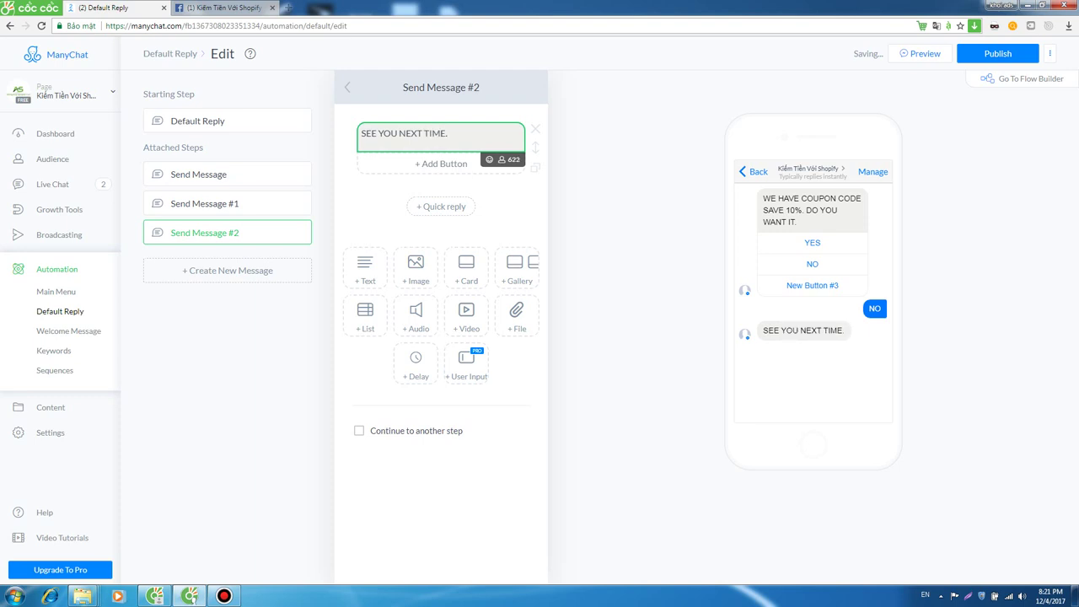
pyautogui.click(211, 174)
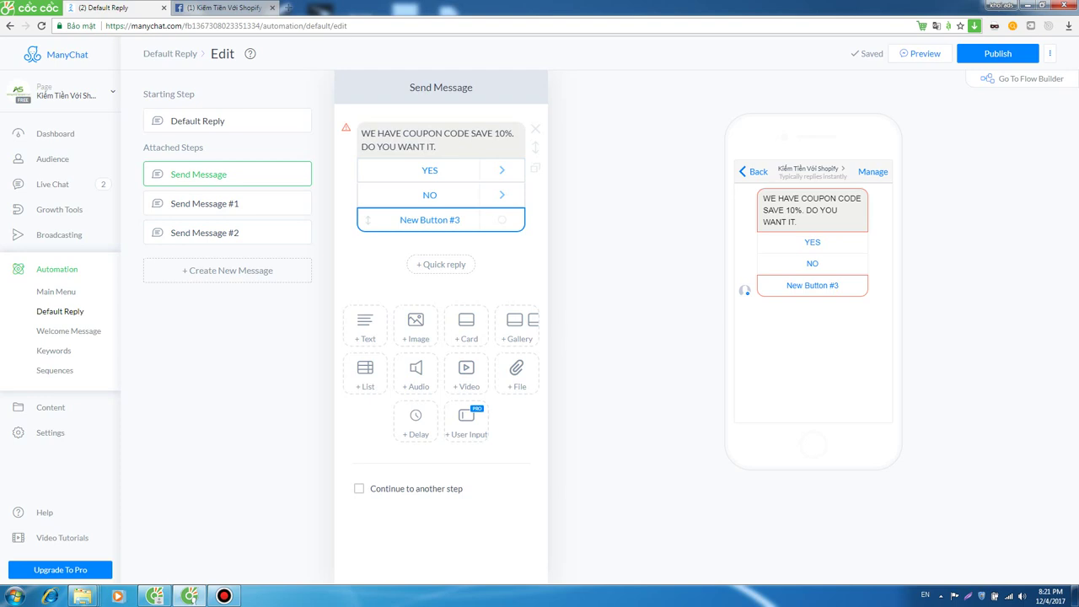
# Rename the third button CALL NOW and make it dial the shop's phone number.
pyautogui.click(439, 221)
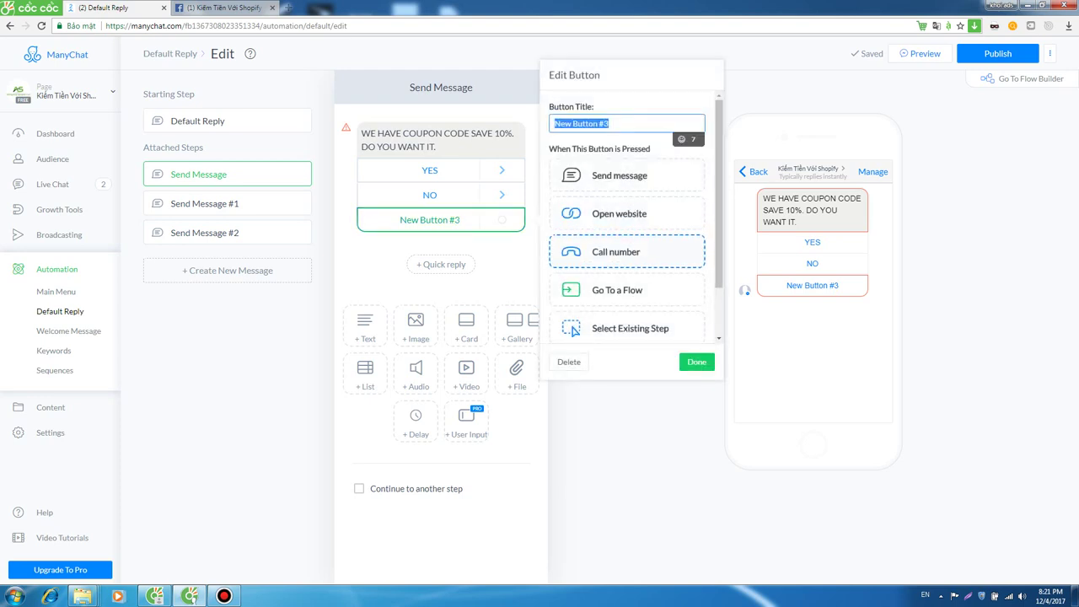
pyautogui.click(623, 251)
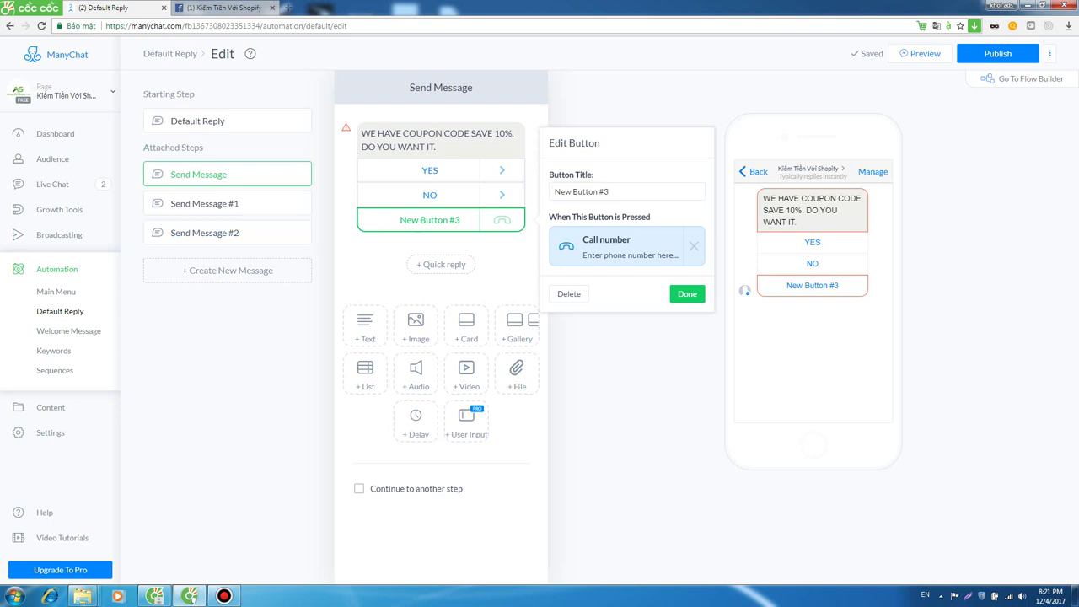
pyautogui.moveTo(609, 192); pyautogui.dragTo(552, 191)
pyautogui.write('CALL')
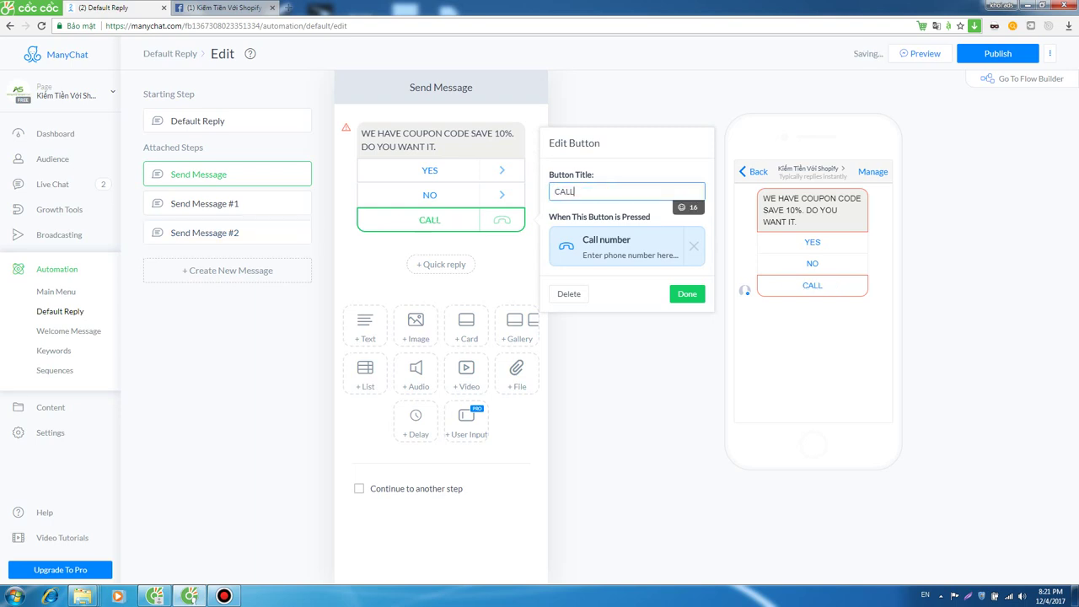
pyautogui.write(' NOW')
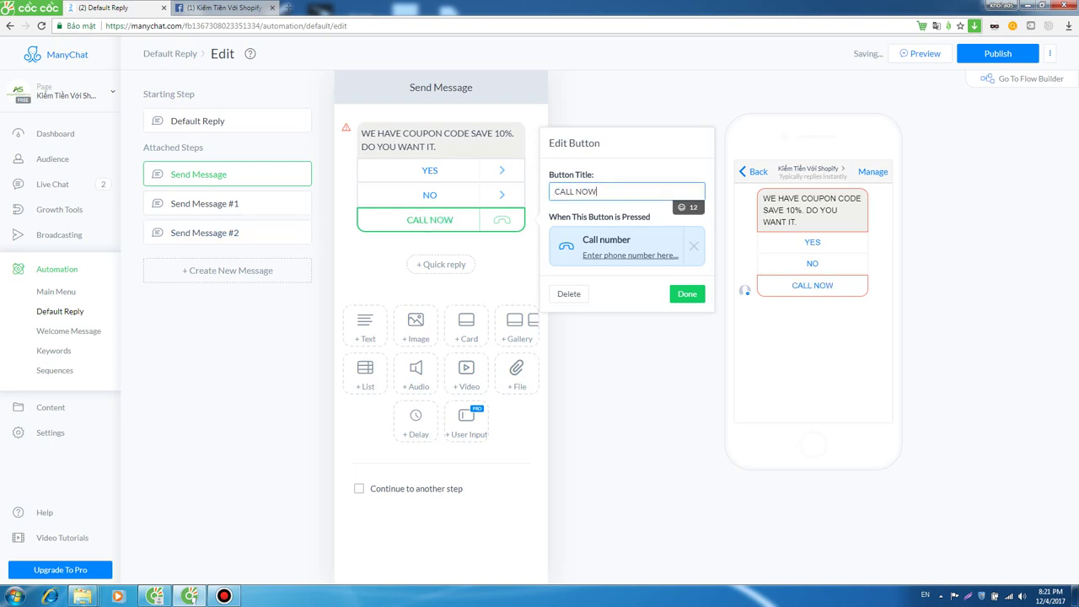
pyautogui.click(630, 255)
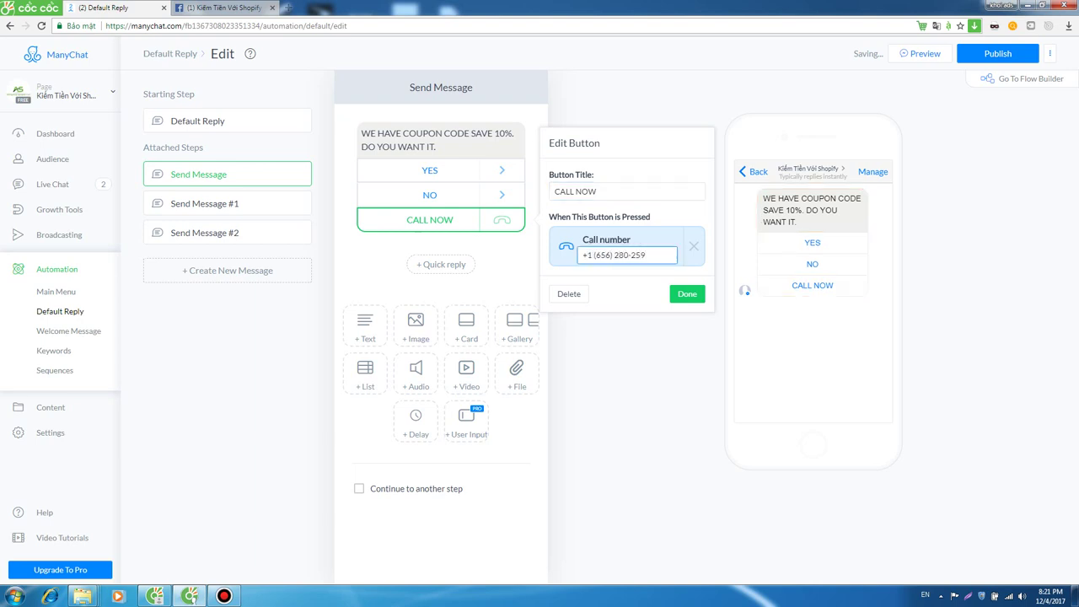
pyautogui.click(693, 290)
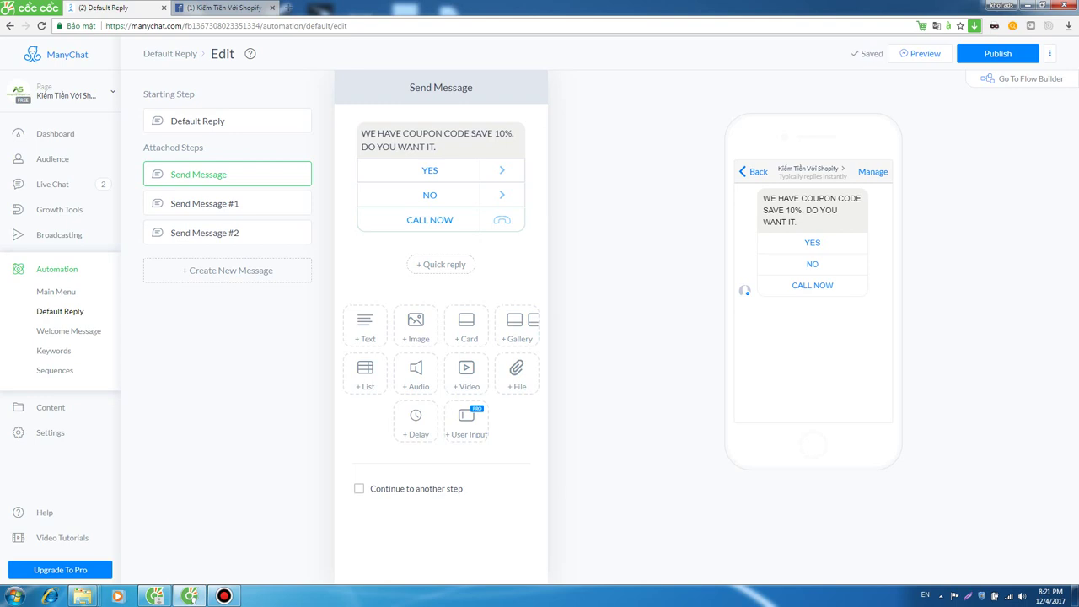
pyautogui.click(226, 121)
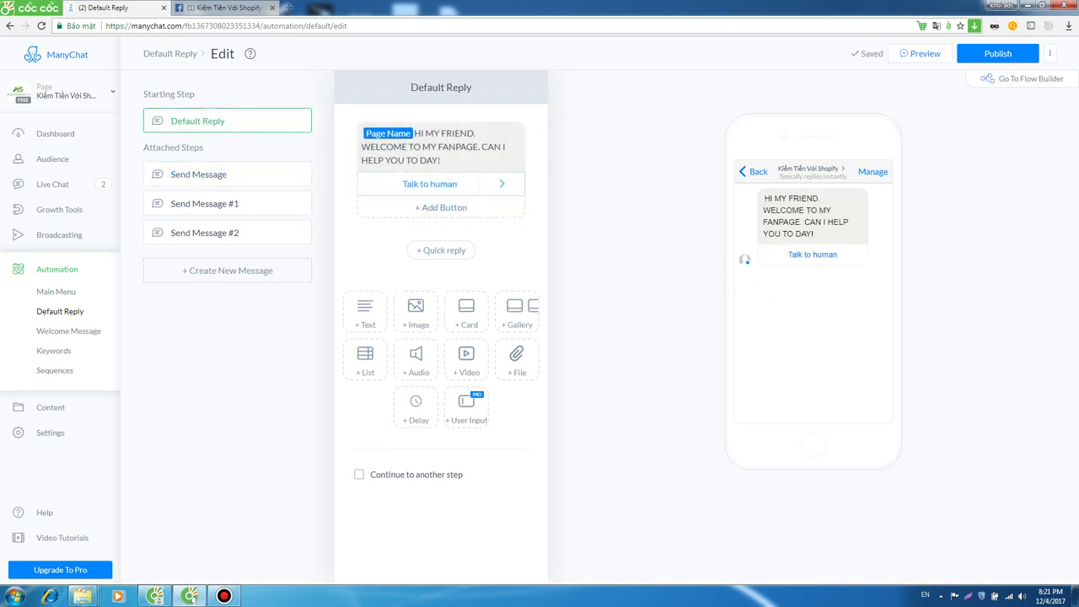
# Confirm the Talk to human button leads to the coupon offer message.
pyautogui.hotkey('ctrl', 'a')
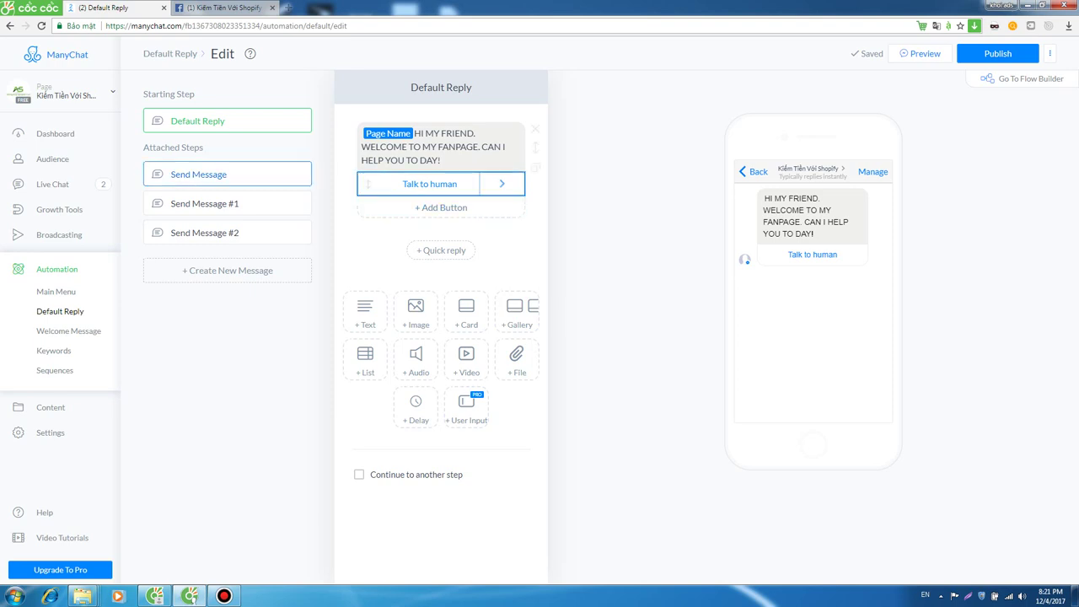
pyautogui.click(430, 184)
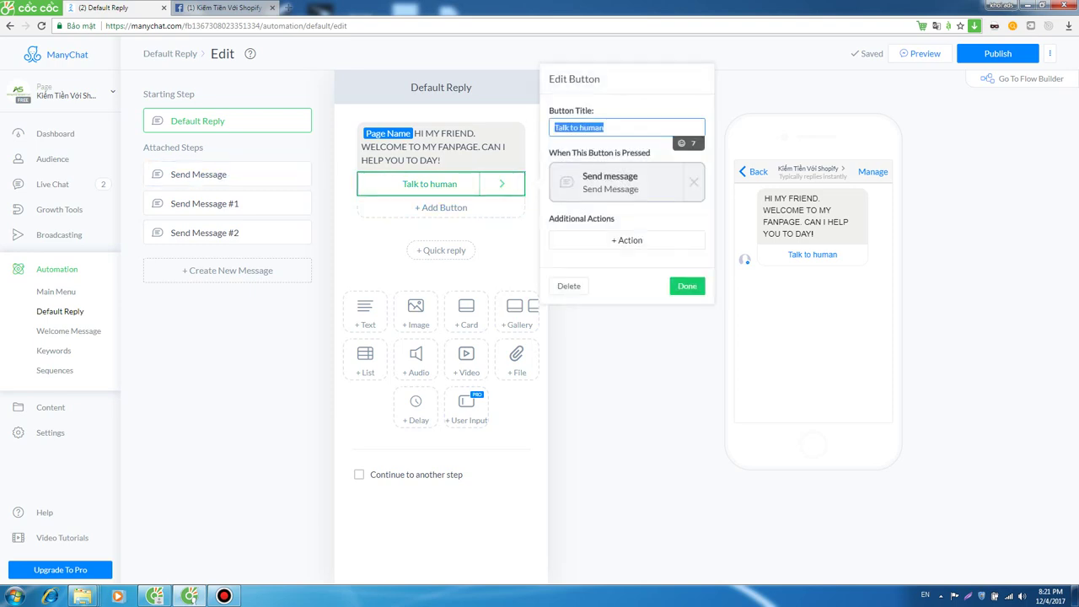
pyautogui.click(610, 181)
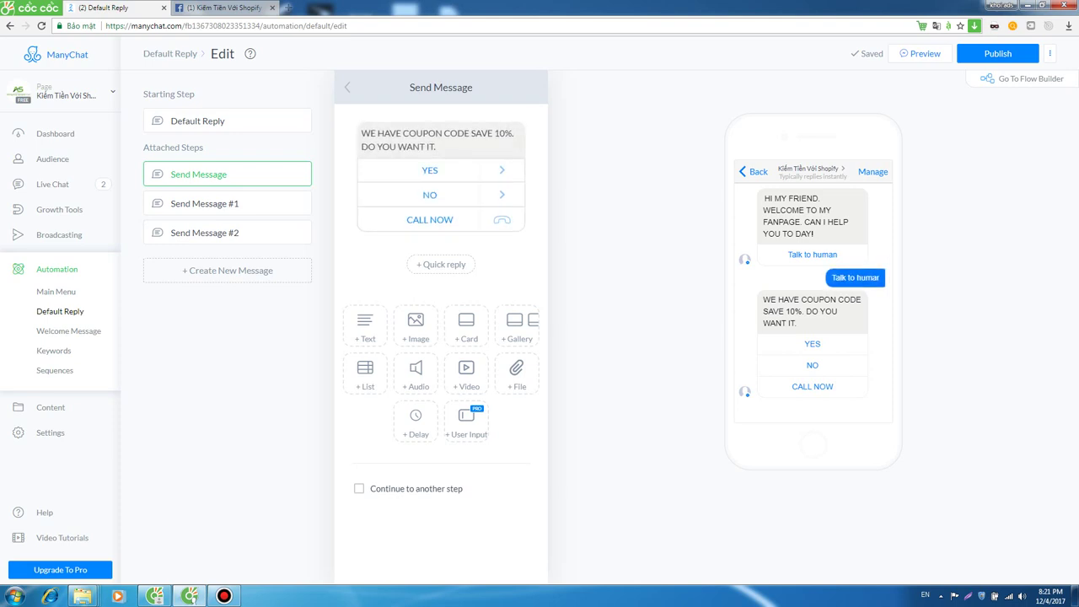
pyautogui.moveTo(762, 299); pyautogui.dragTo(816, 344)
pyautogui.click(864, 299)
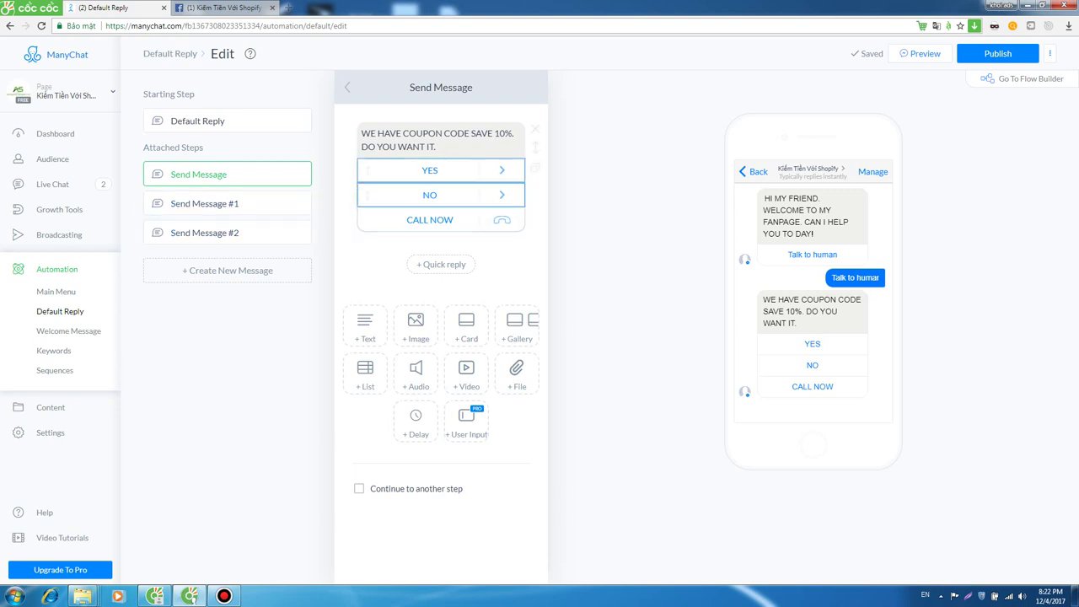
# Confirm YES sends the YOUR CODE IS step, review both send steps, and preview in Messenger.
pyautogui.click(430, 170)
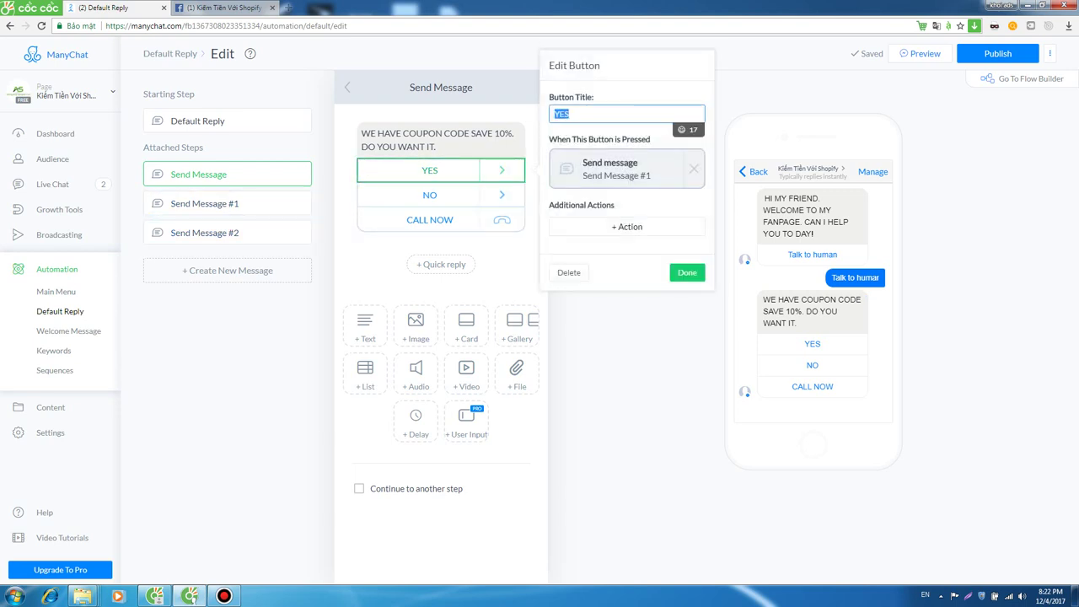
pyautogui.click(628, 167)
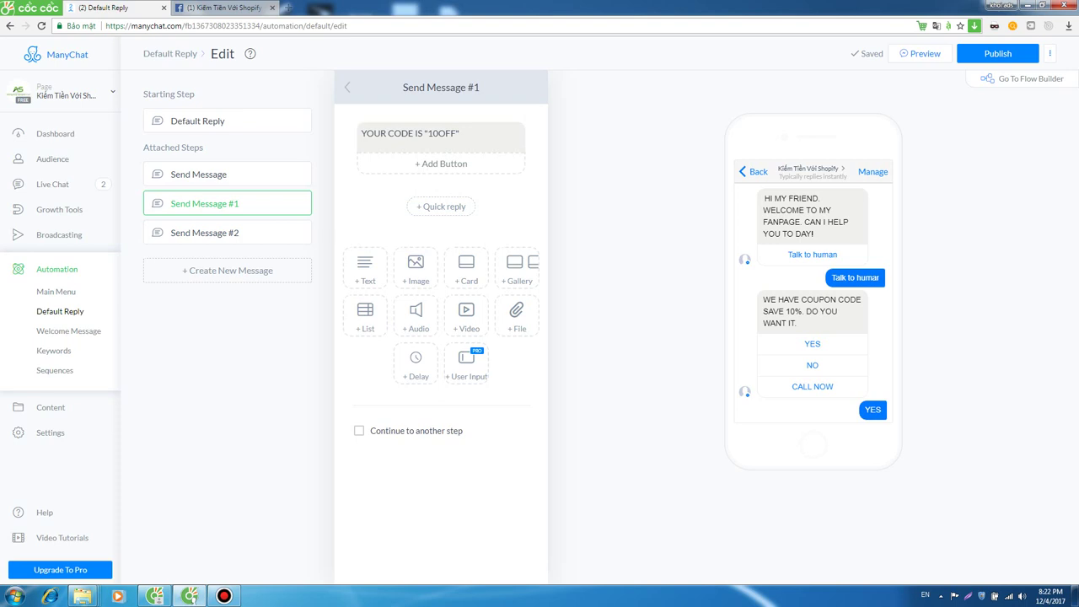
pyautogui.click(436, 134)
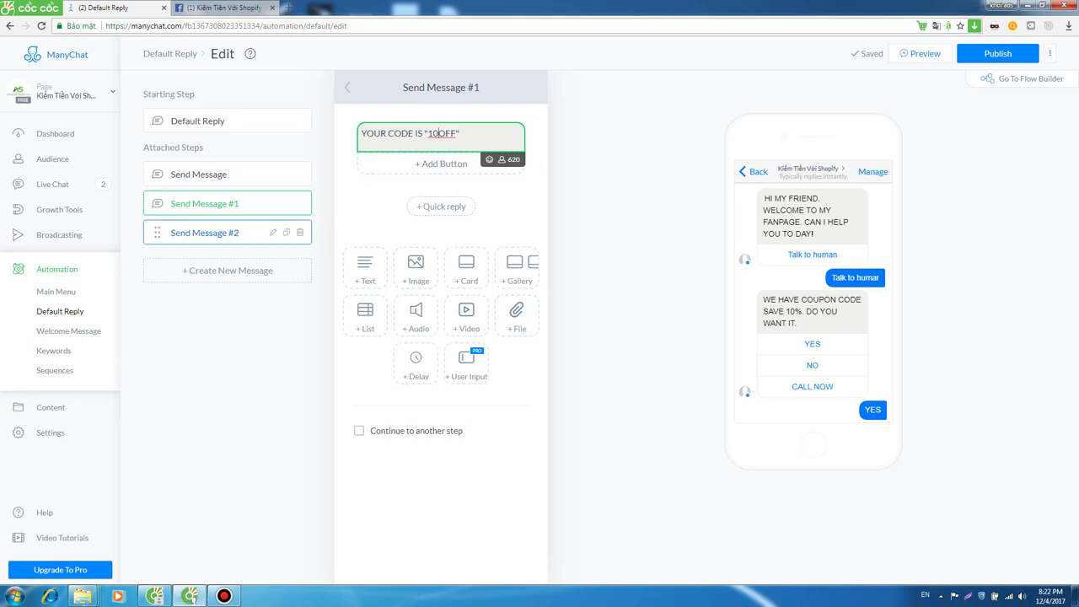
pyautogui.click(205, 233)
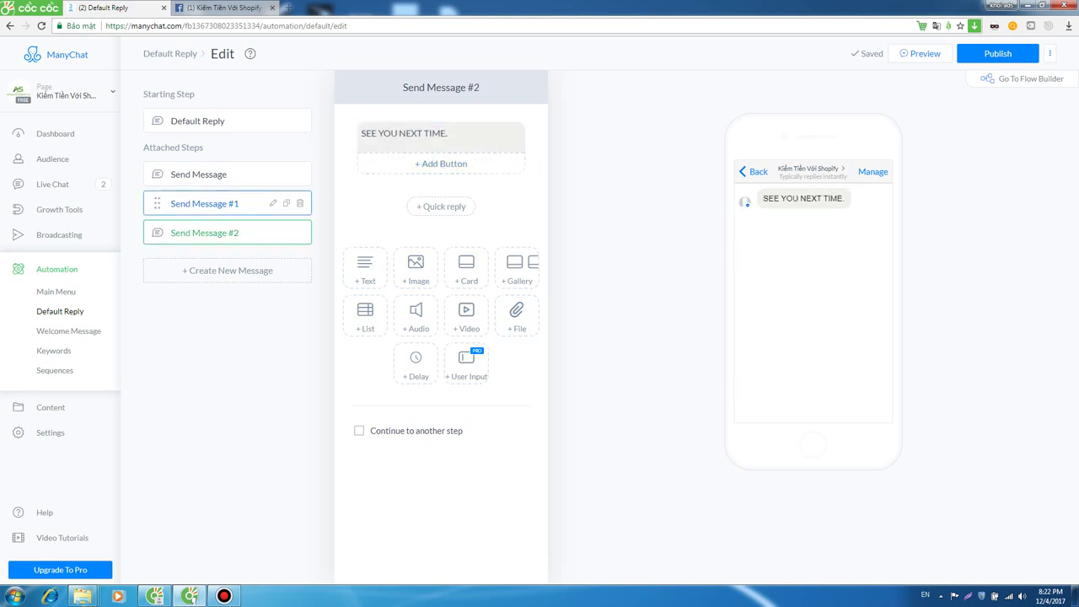
pyautogui.click(205, 203)
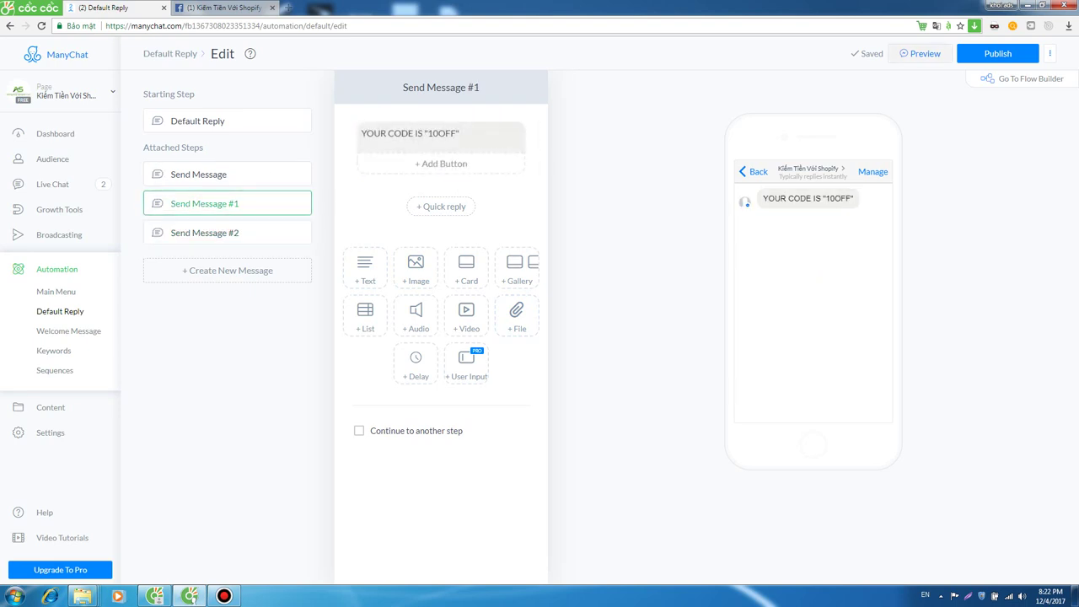
pyautogui.click(920, 54)
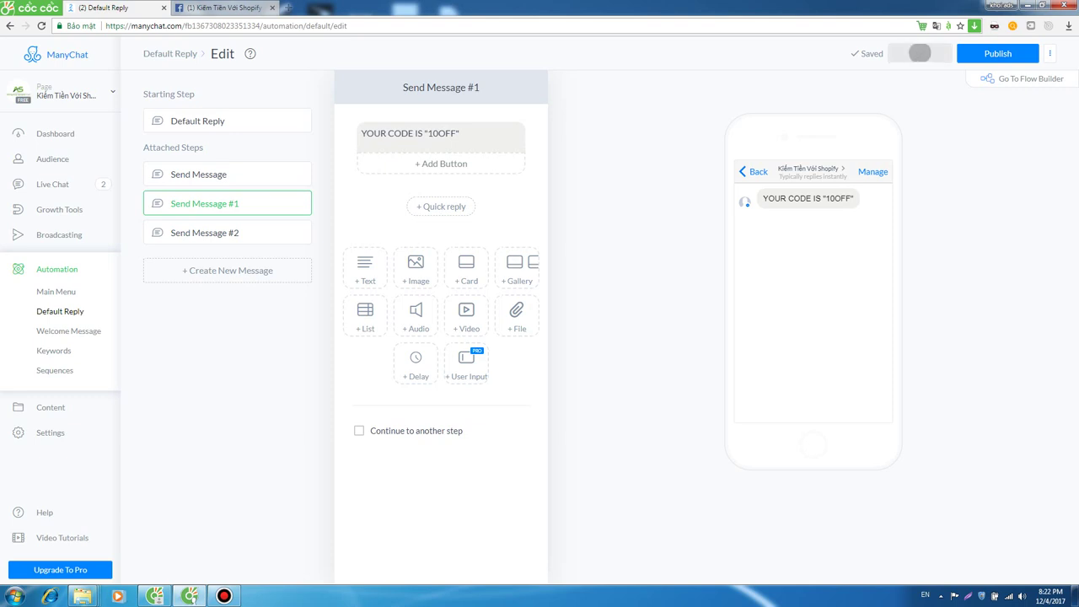
pyautogui.click(228, 7)
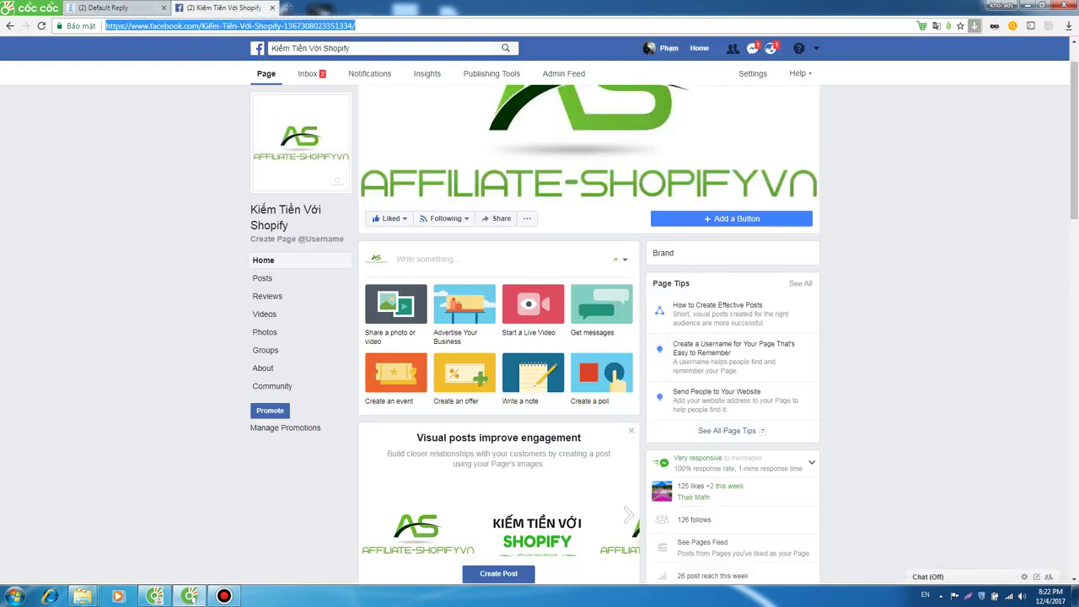
# Open the page bot's Messenger chat and reply Talk to human to its greeting.
pyautogui.click(752, 48)
pyautogui.click(641, 97)
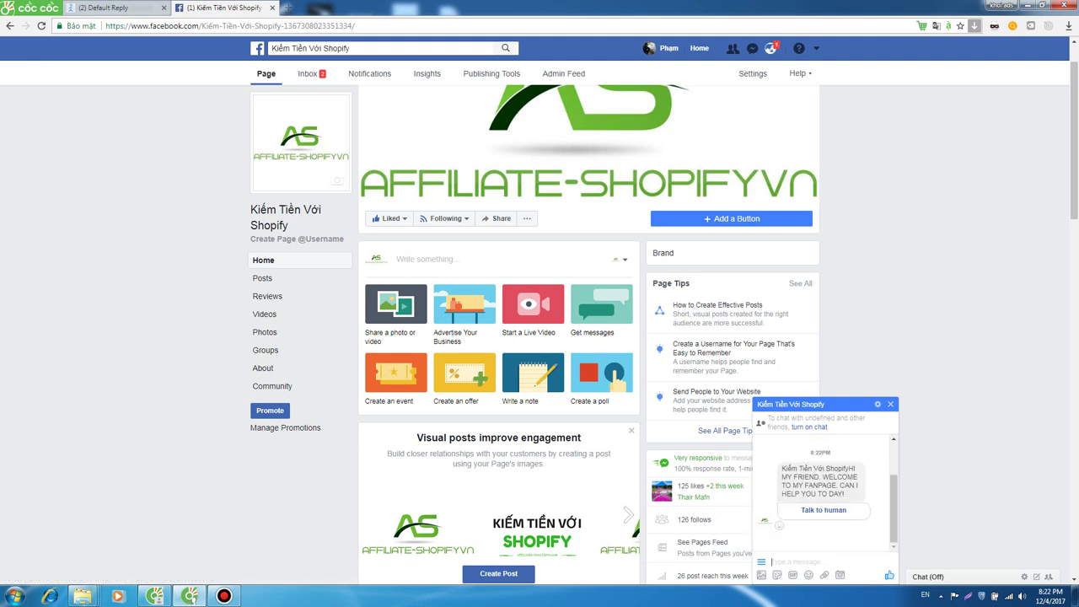
pyautogui.moveTo(788, 476); pyautogui.dragTo(845, 494)
pyautogui.click(823, 511)
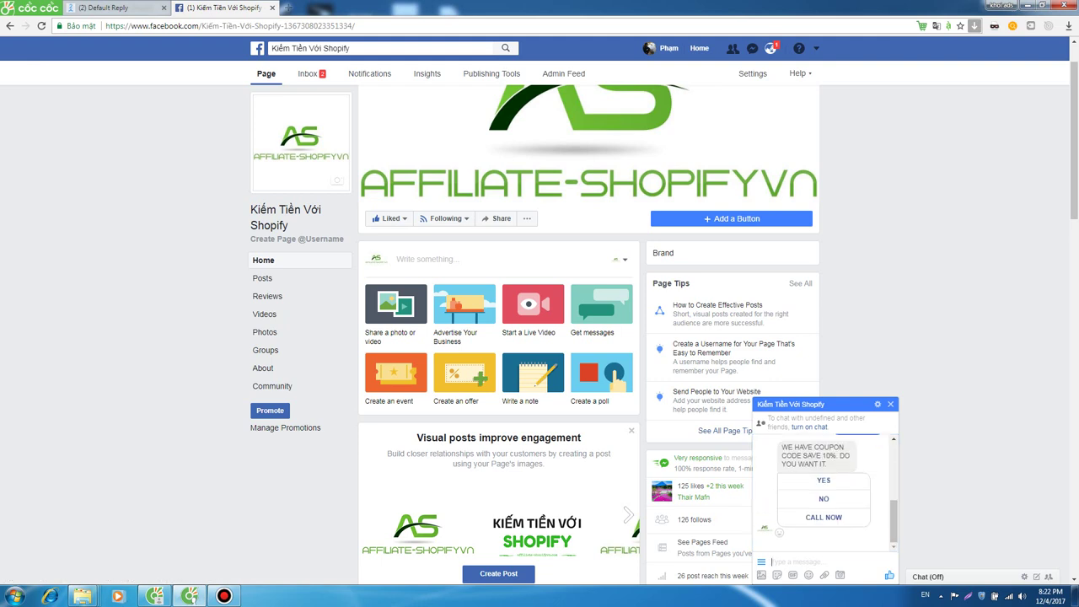
# Answer YES to the coupon offer and receive code 10OFF, then return to ManyChat.
pyautogui.moveTo(782, 447); pyautogui.dragTo(828, 464)
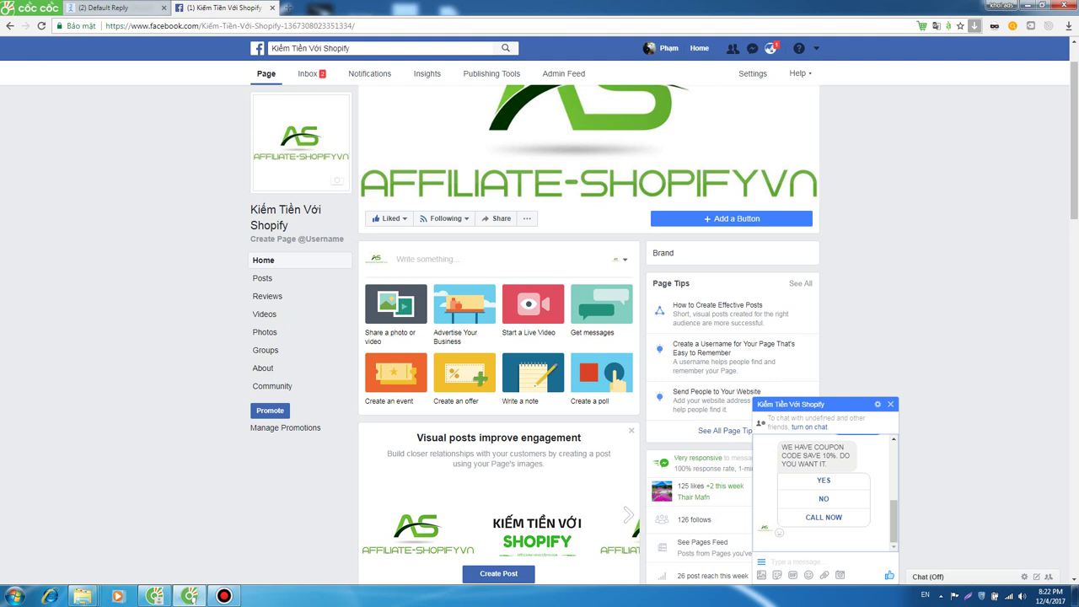
pyautogui.click(824, 480)
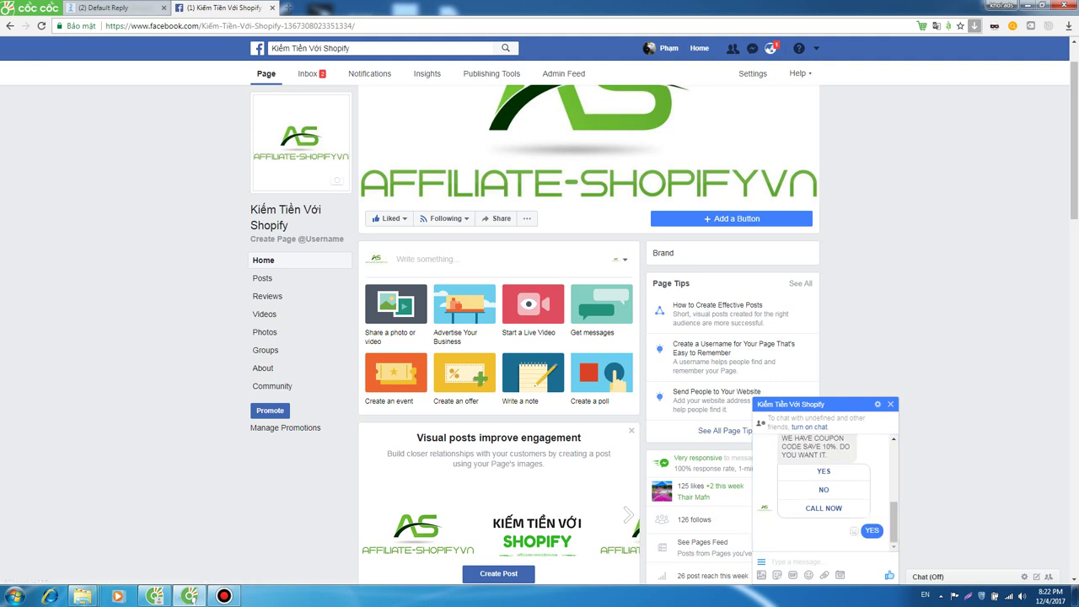
pyautogui.moveTo(781, 529); pyautogui.dragTo(860, 529)
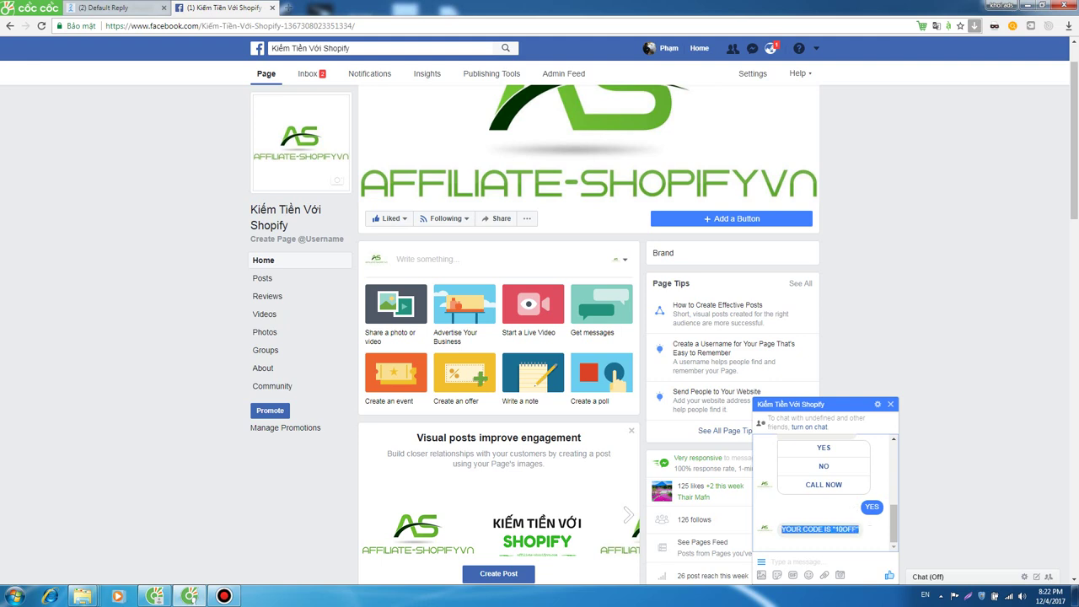
pyautogui.hotkey('ctrl', 'shift', 'Tab')
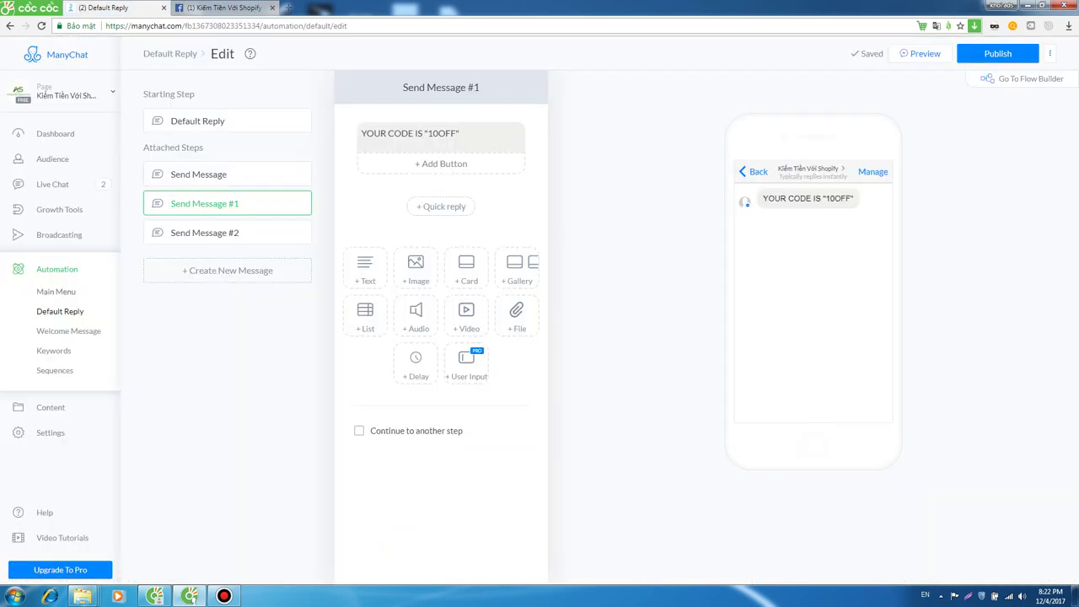
# Reload the Default Reply page to show its stats: sent 1, delivered 1, opened 1, clicked 0.
pyautogui.press('F5')
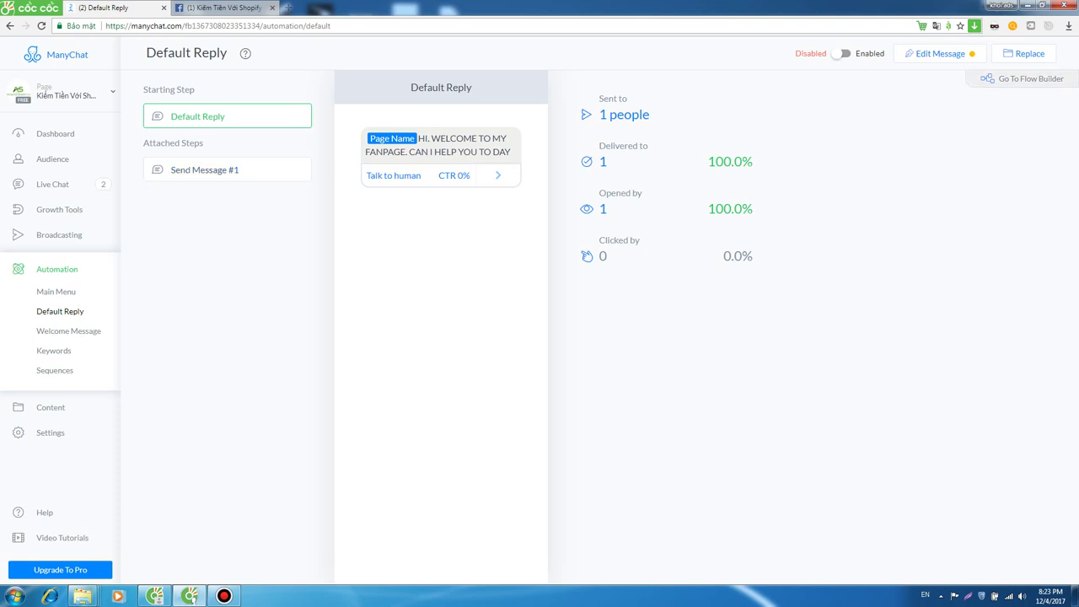
# Open the Default Reply automation in Flow Builder, reload it, and select Send Message #1.
pyautogui.click(1024, 79)
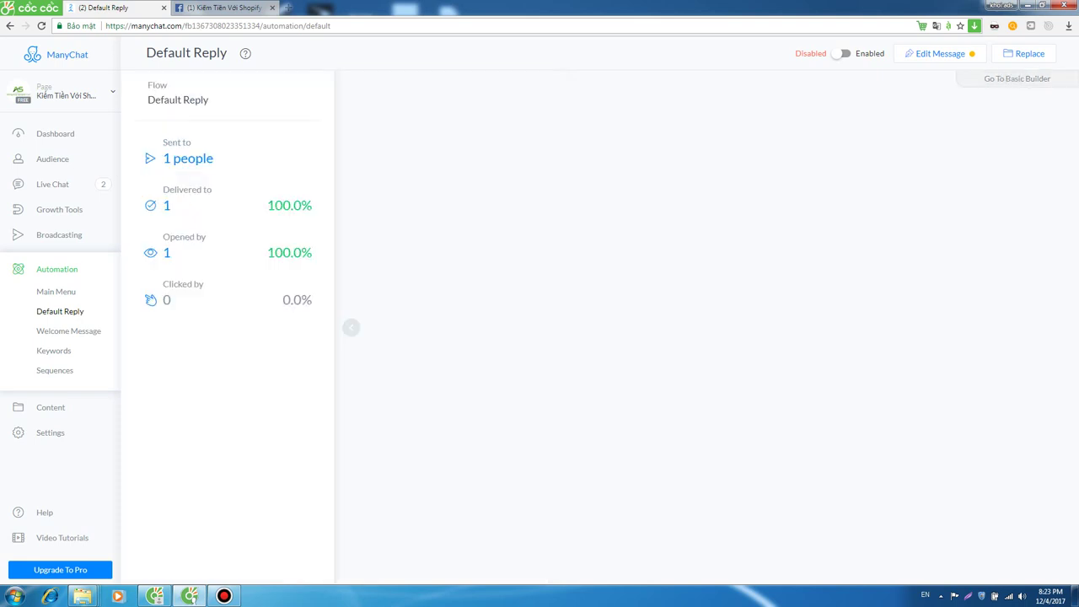
pyautogui.click(1024, 79)
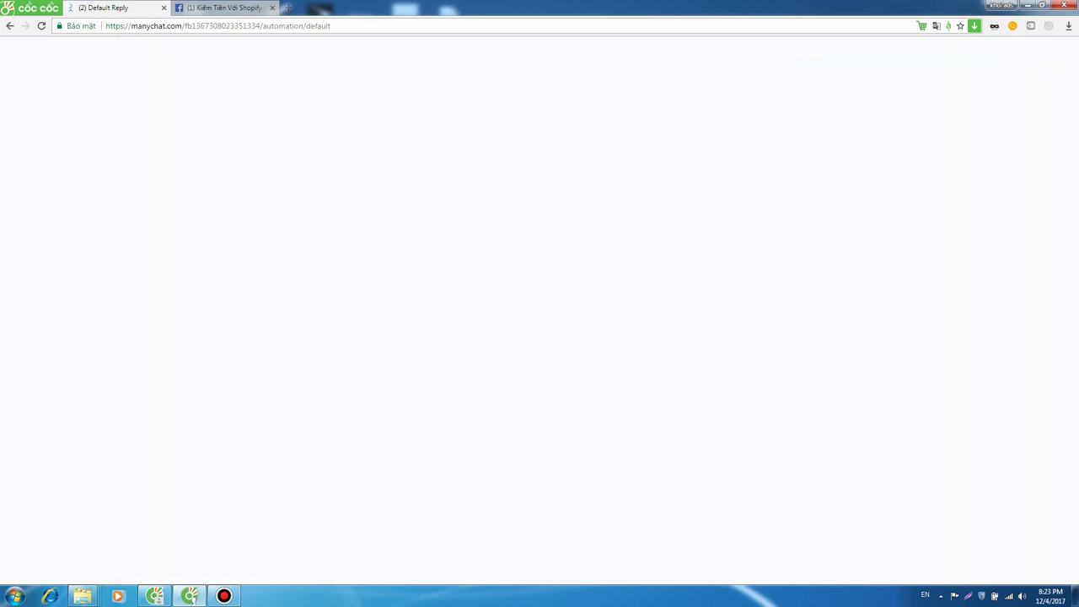
pyautogui.press('F5')
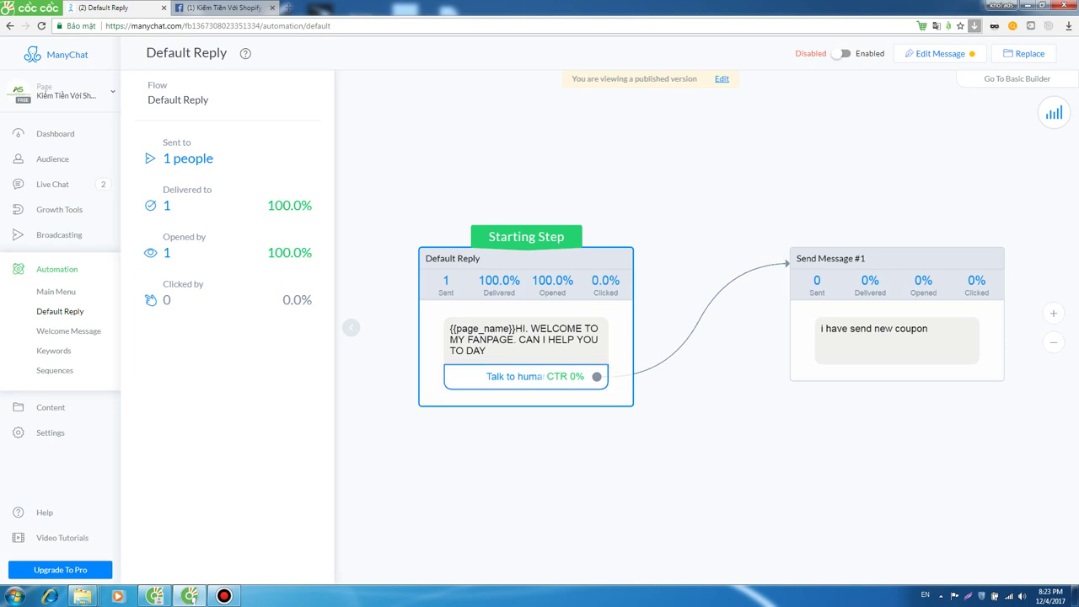
pyautogui.click(896, 313)
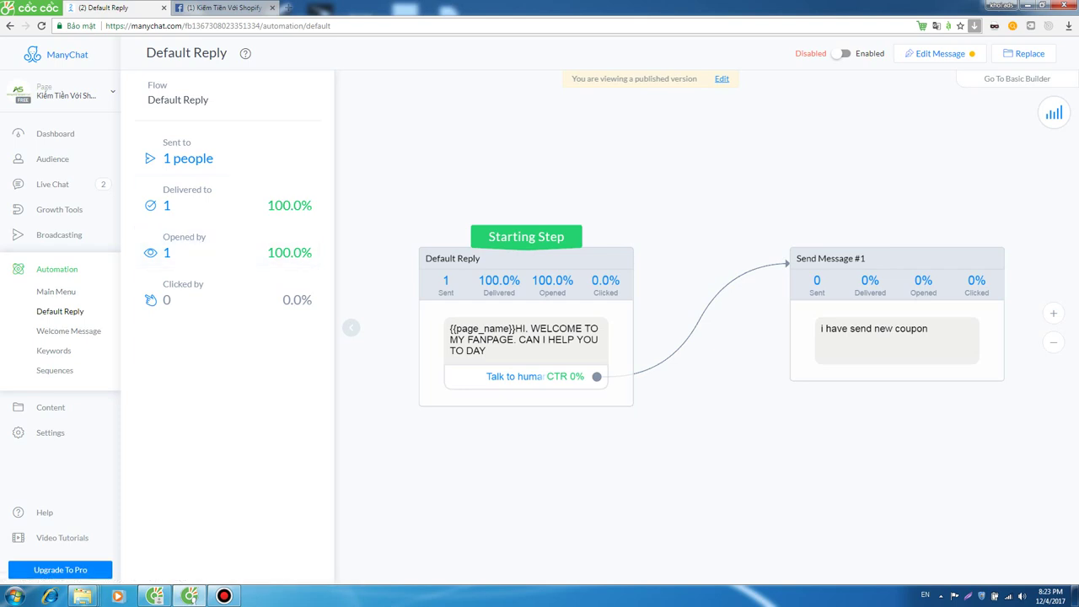
# Return to the flow diagram and select the Default Reply node to view its stats.
pyautogui.click(1016, 79)
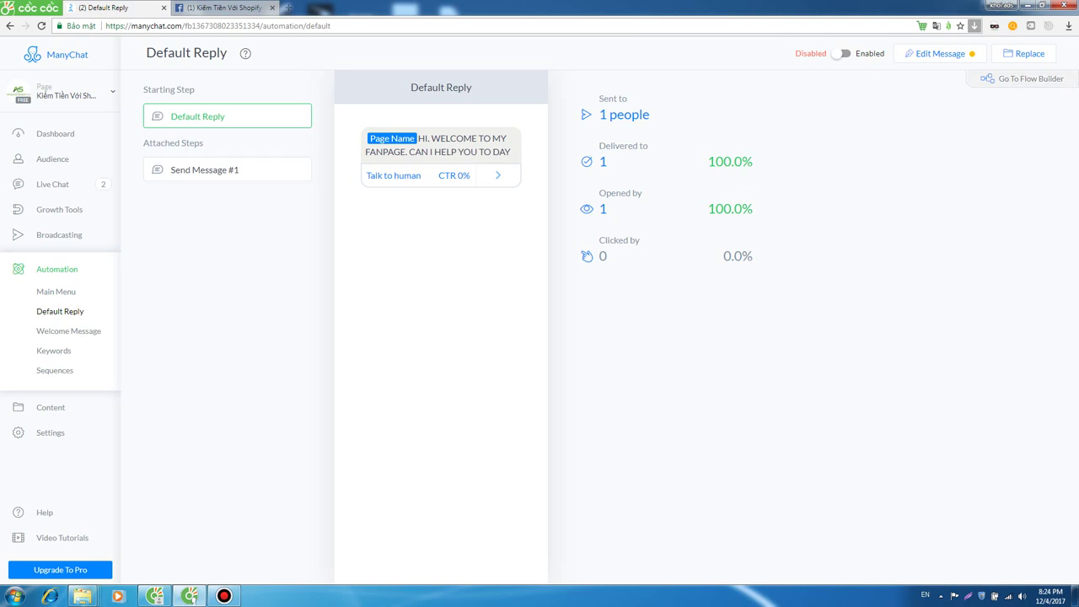
pyautogui.click(1020, 79)
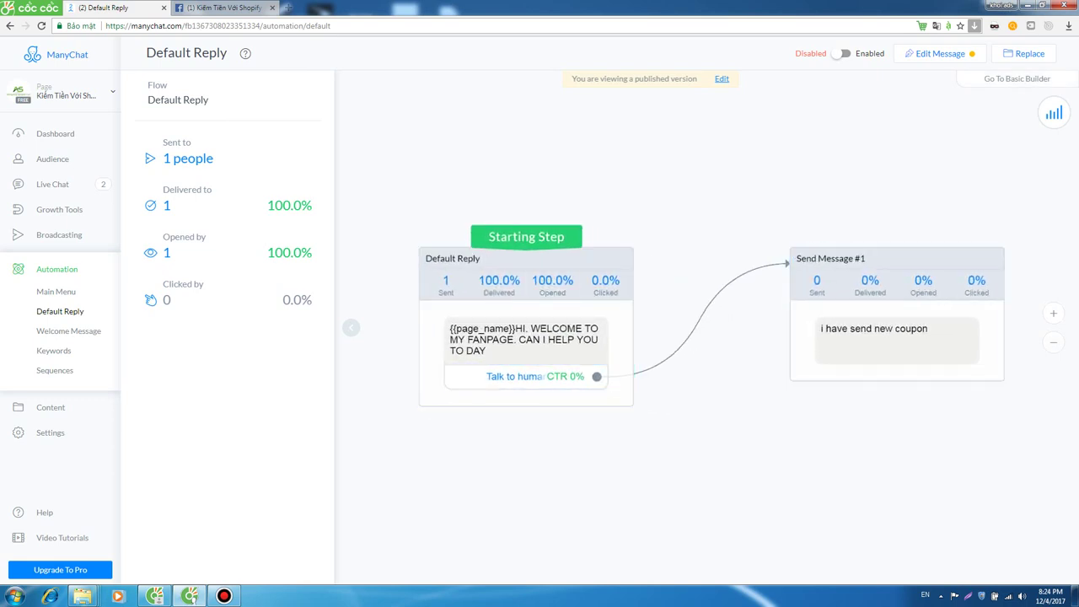
pyautogui.click(526, 270)
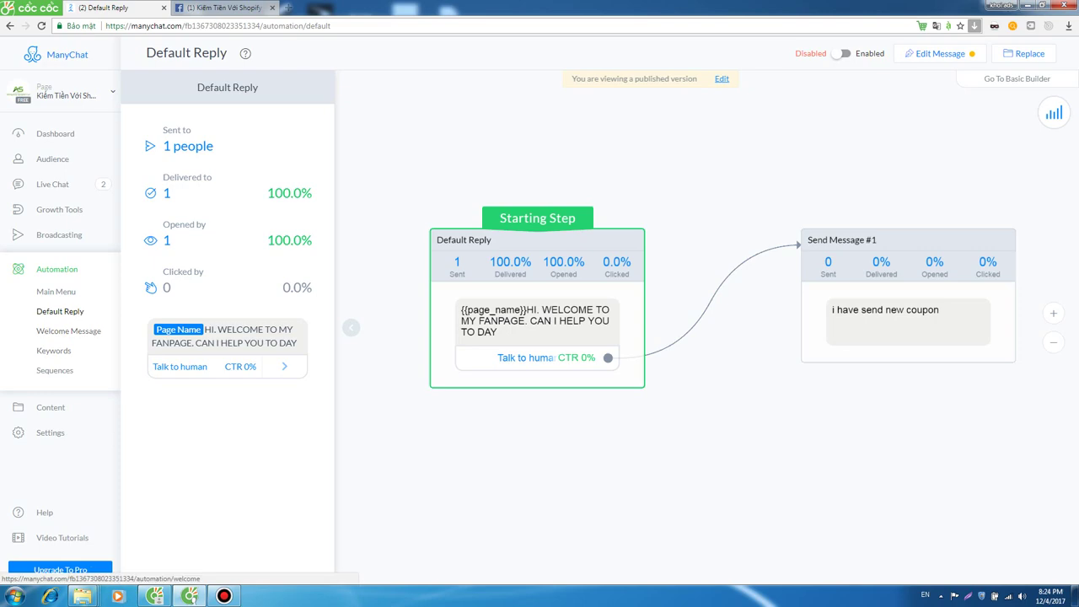
pyautogui.click(224, 596)
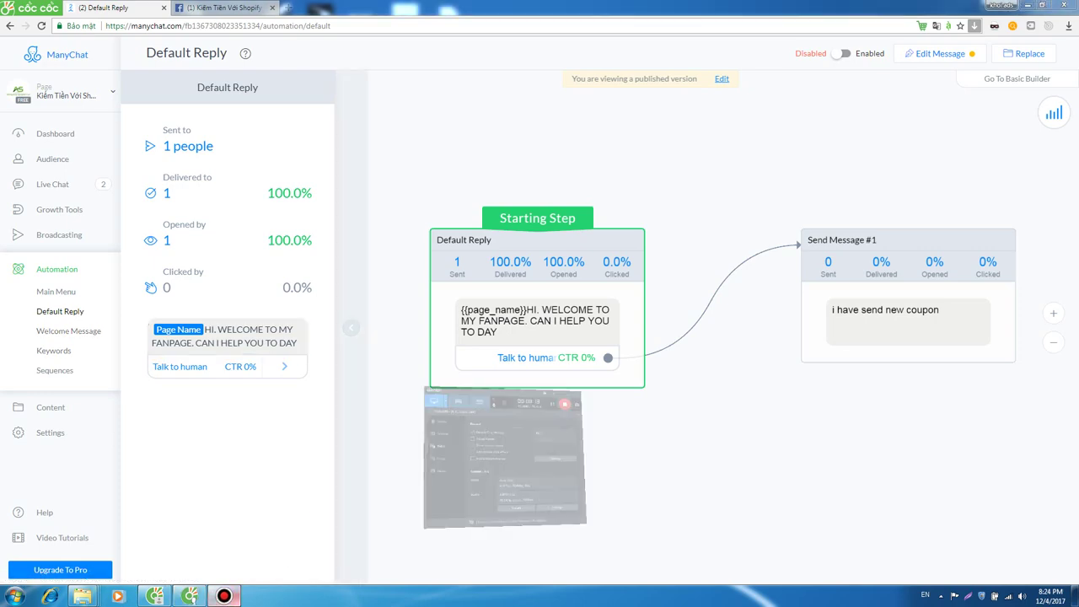